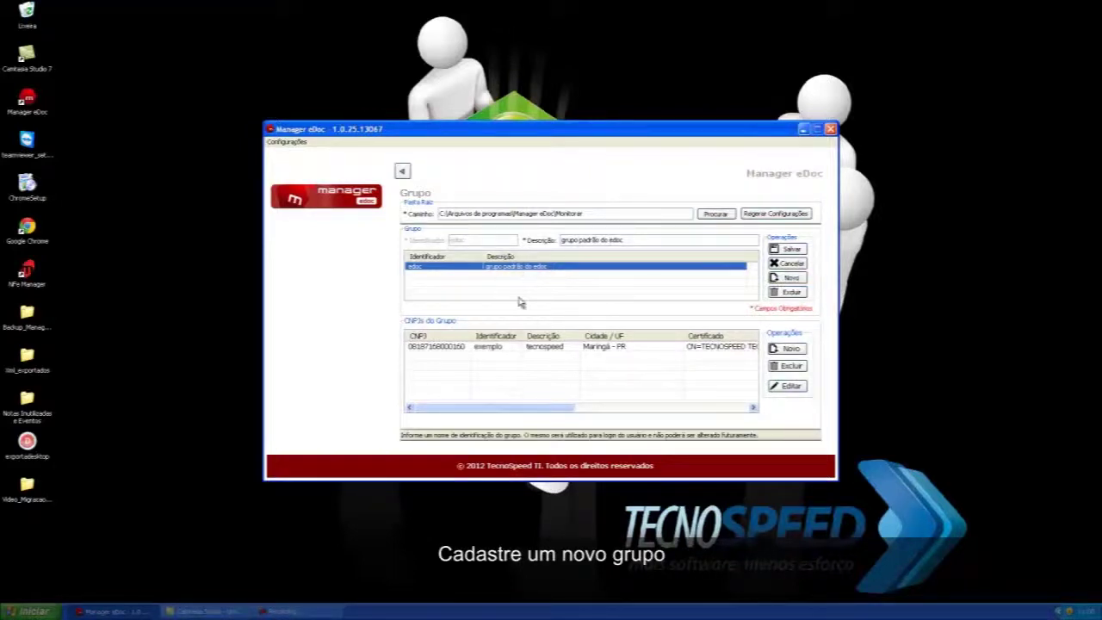
# Step: Edit the group's registered issuer "exemplo", choose its TECNOSPEED digital certificate and save the record
pyautogui.click(777, 350)
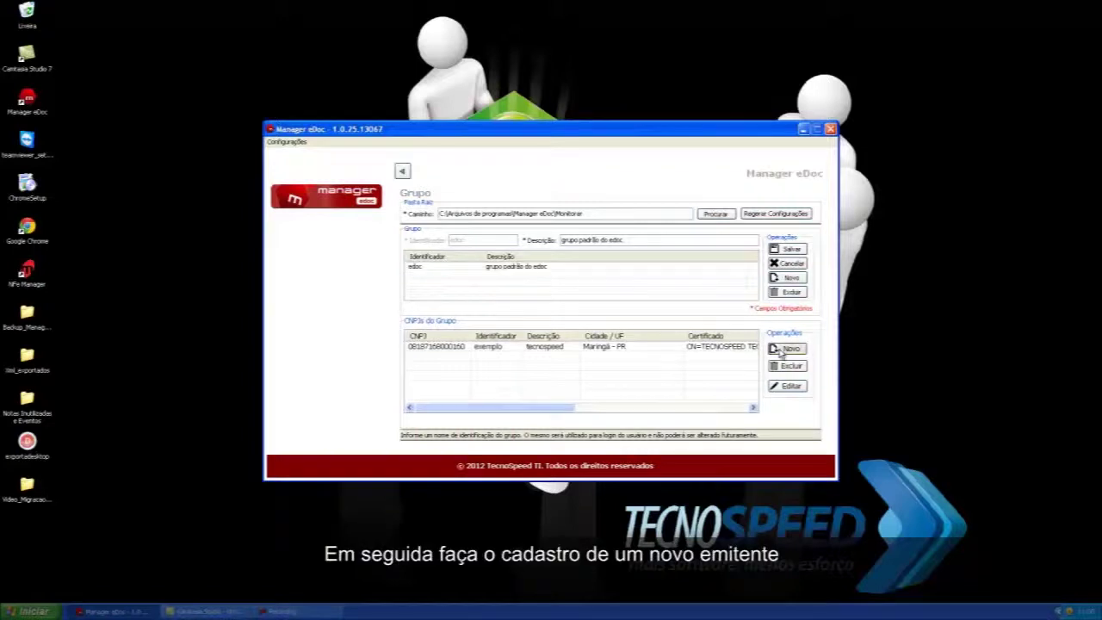
pyautogui.click(401, 170)
pyautogui.click(491, 351)
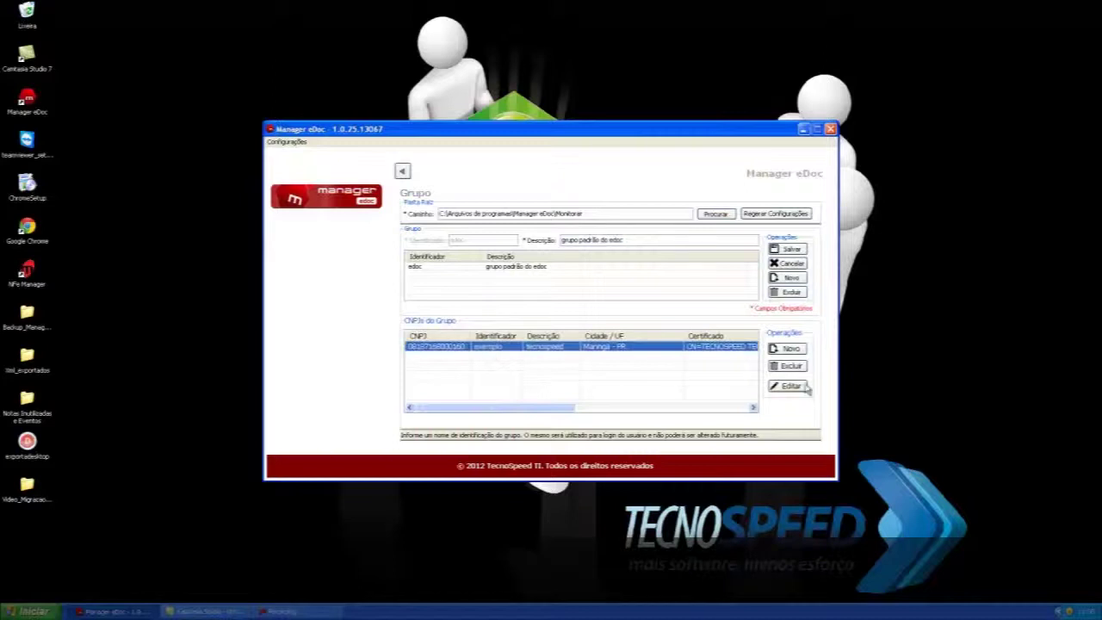
pyautogui.click(791, 385)
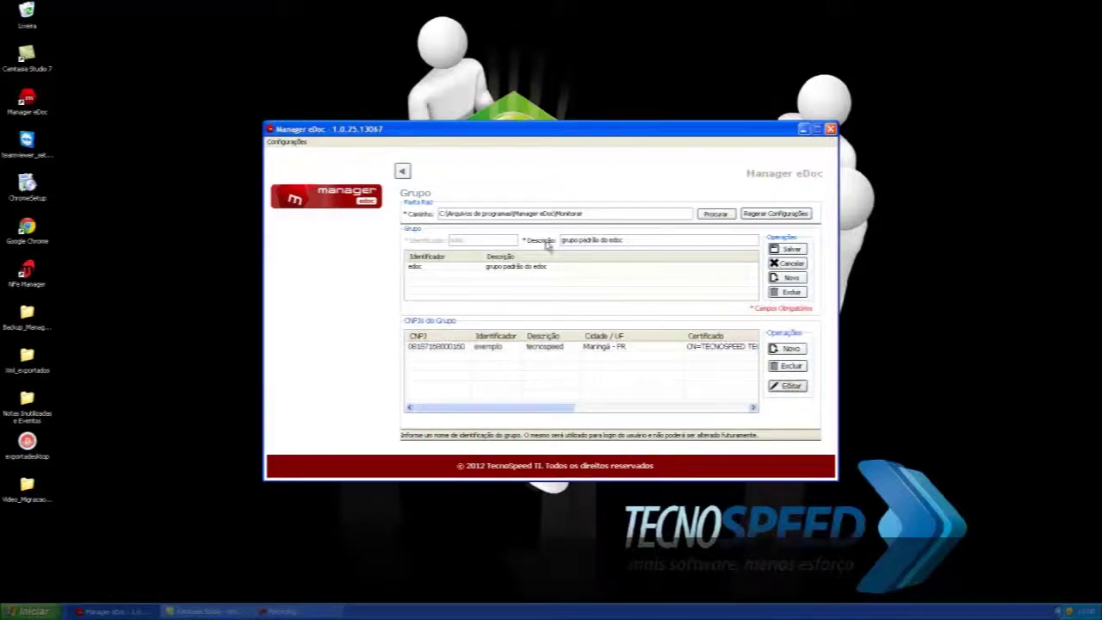
pyautogui.click(680, 341)
pyautogui.click(680, 354)
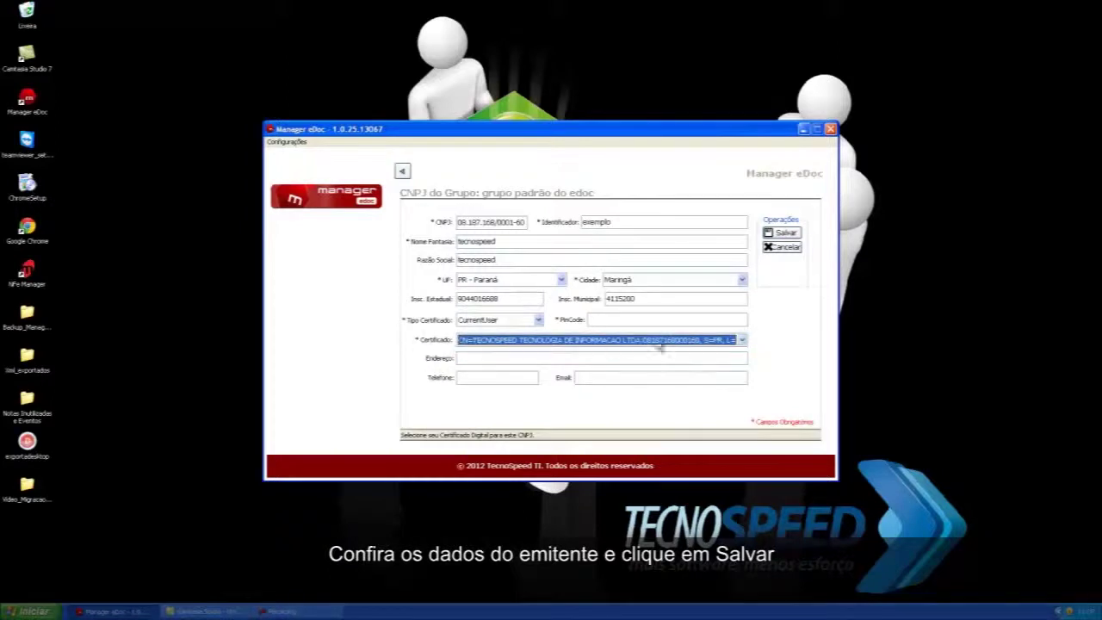
pyautogui.click(781, 237)
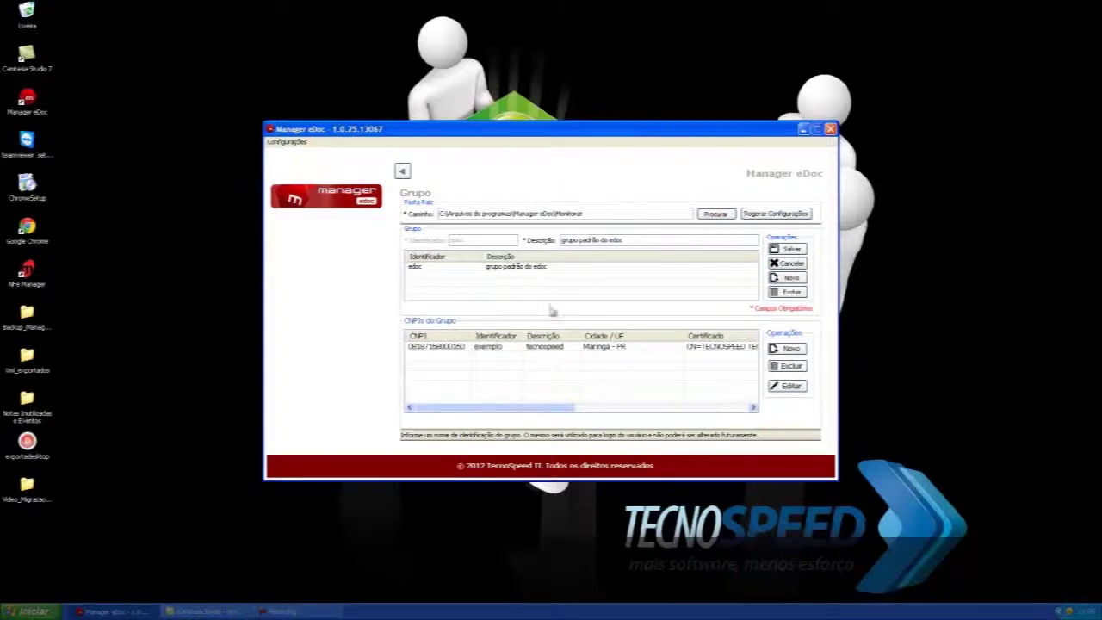
# Step: Return to the modules page, activate all modules and open the web interface
pyautogui.click(400, 172)
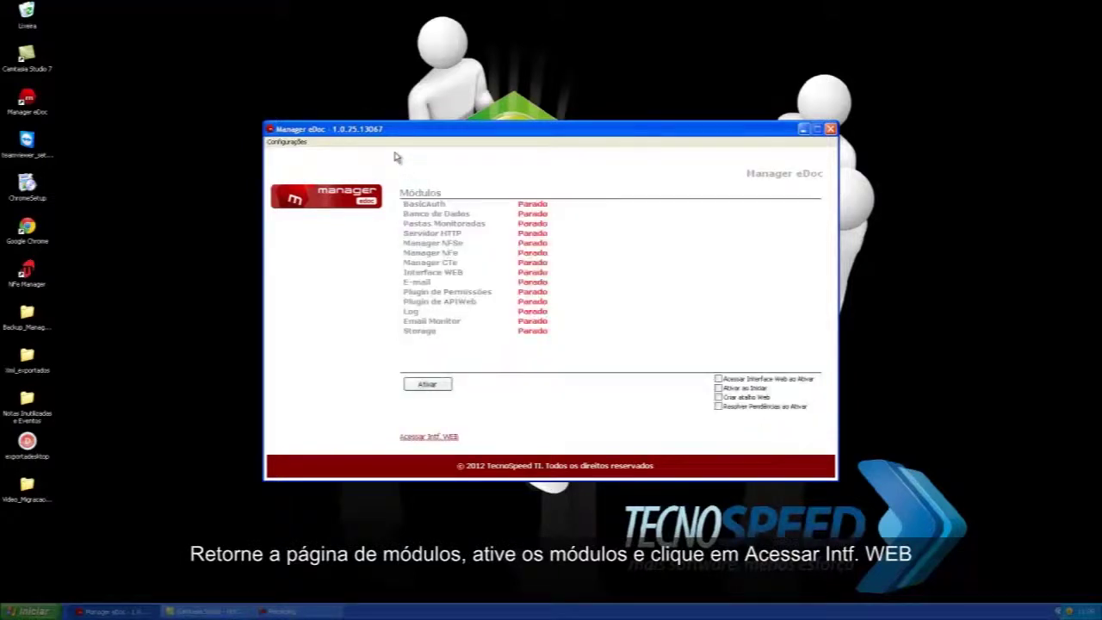
pyautogui.click(428, 385)
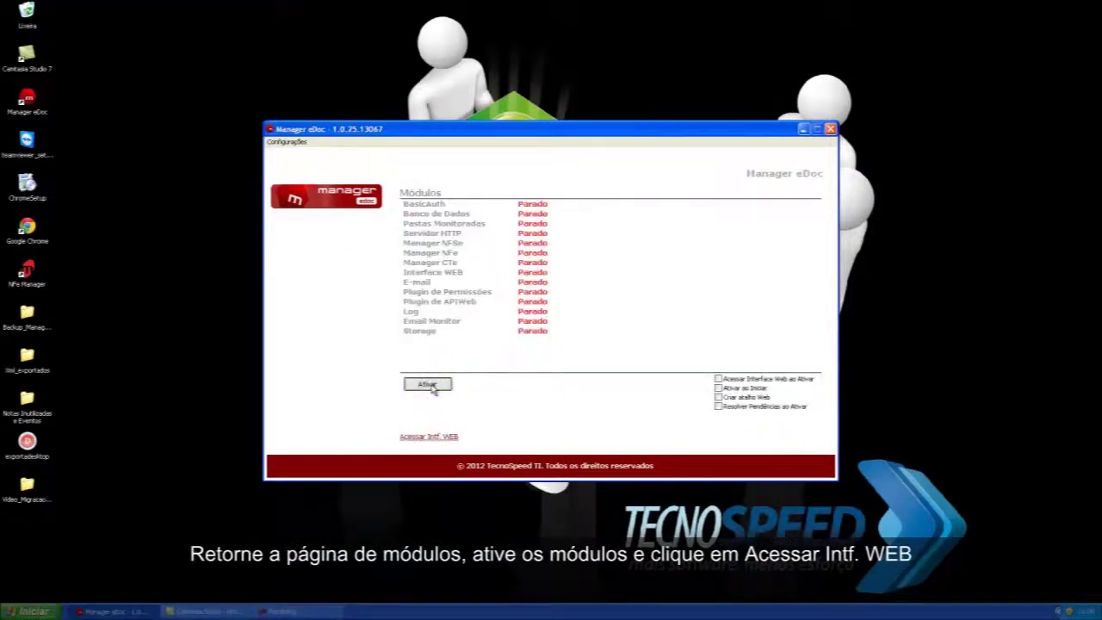
pyautogui.click(431, 437)
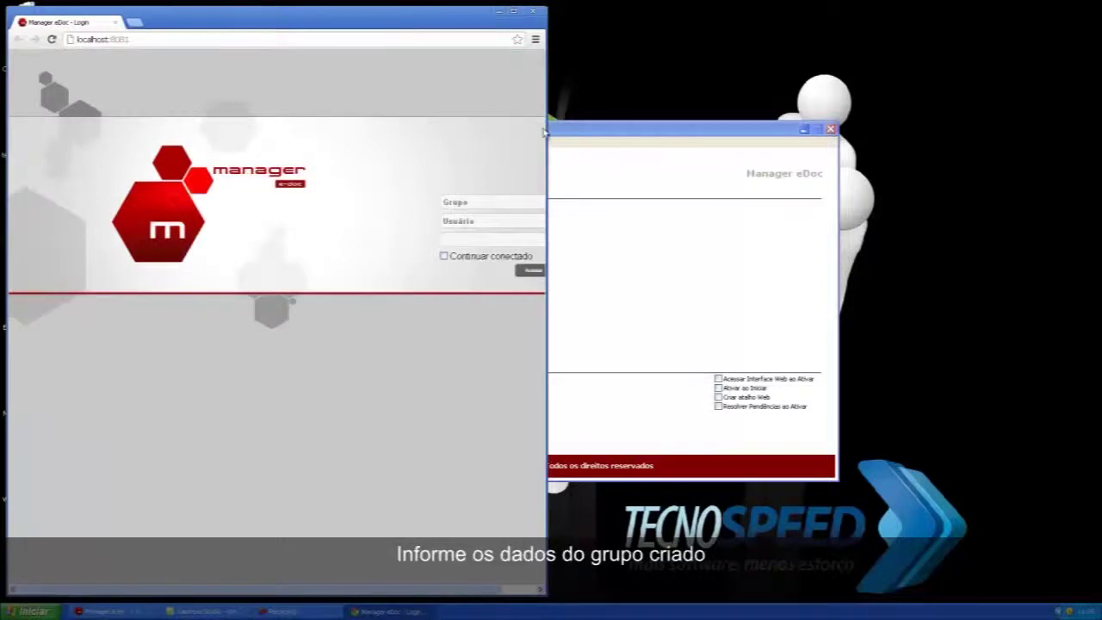
# Step: Maximise the browser window and log in to the web interface with the group, user and password
pyautogui.click(513, 11)
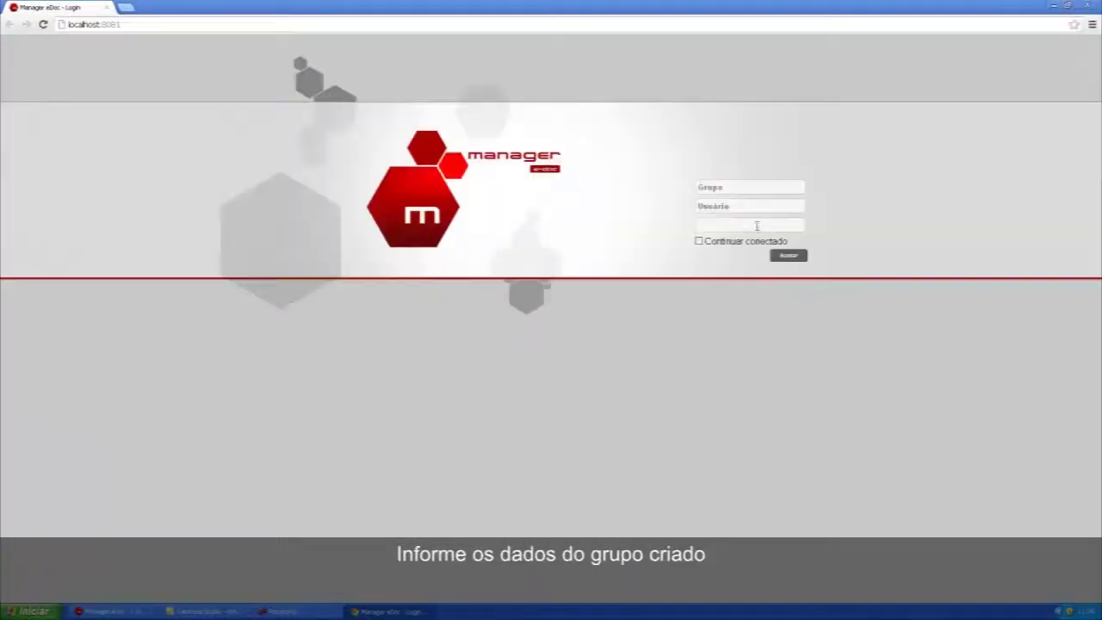
pyautogui.click(726, 183)
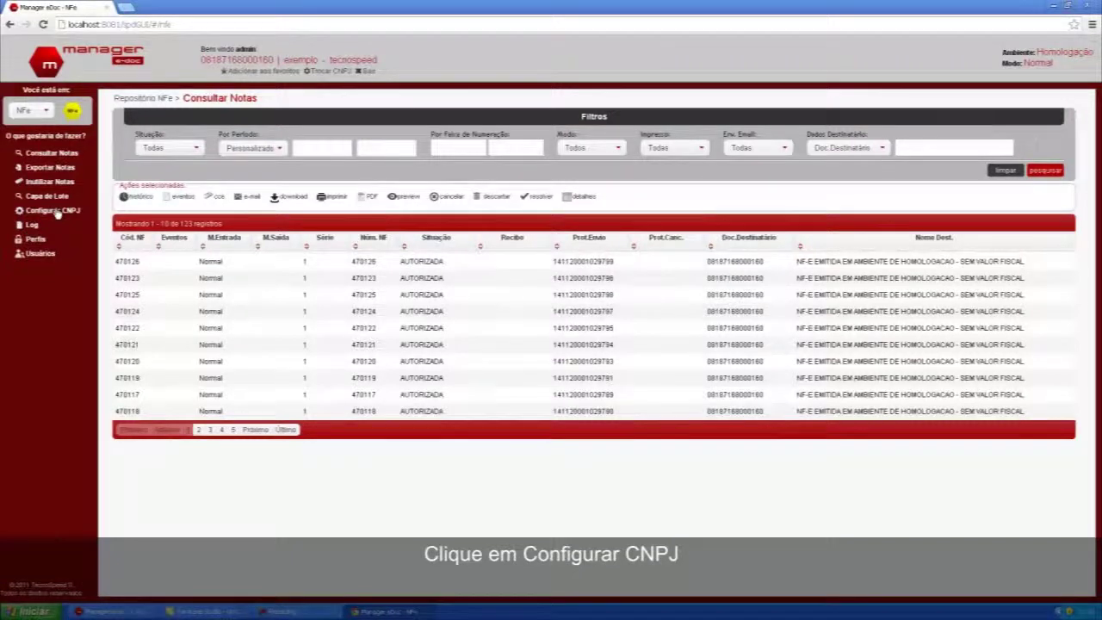
# Step: In the CNPJ configuration, apply automatic numbering with series 1 and initial number 1
pyautogui.click(53, 211)
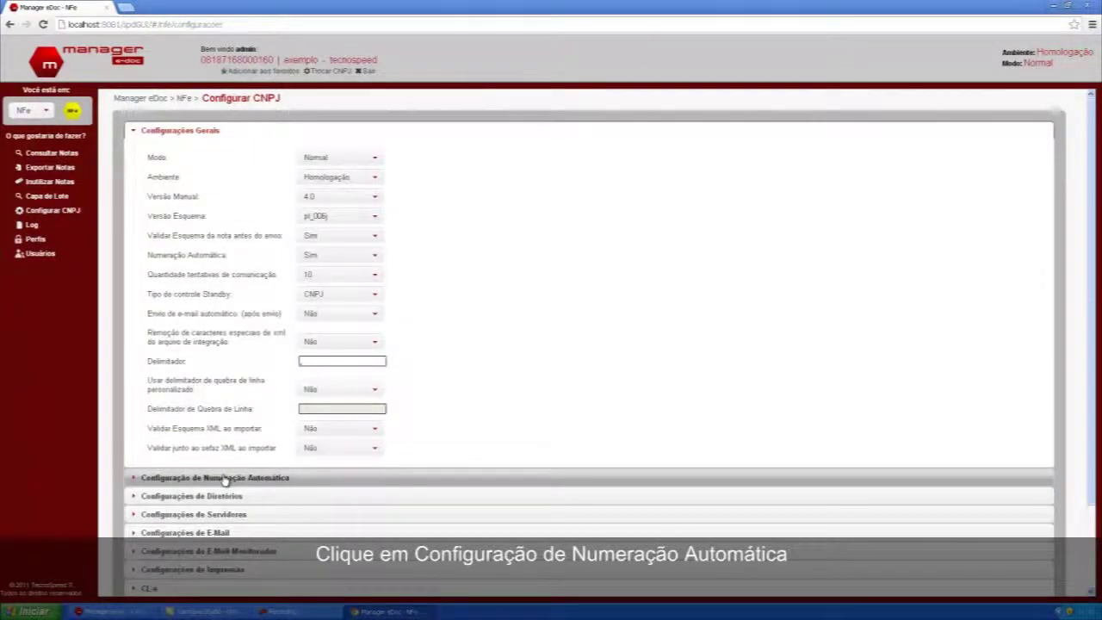
pyautogui.click(226, 479)
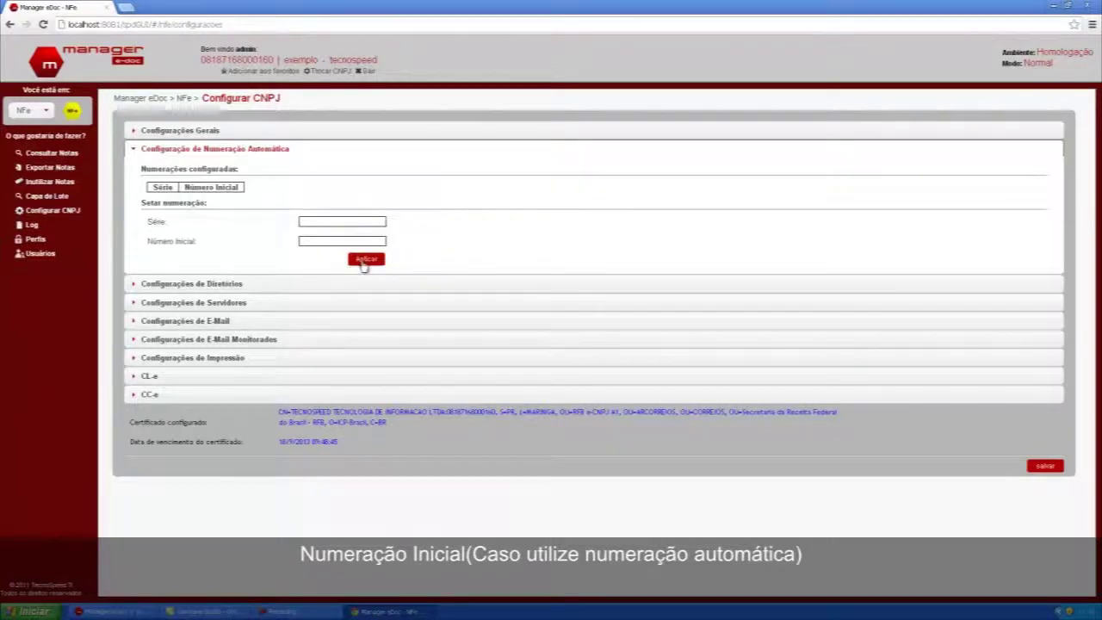
pyautogui.click(323, 221)
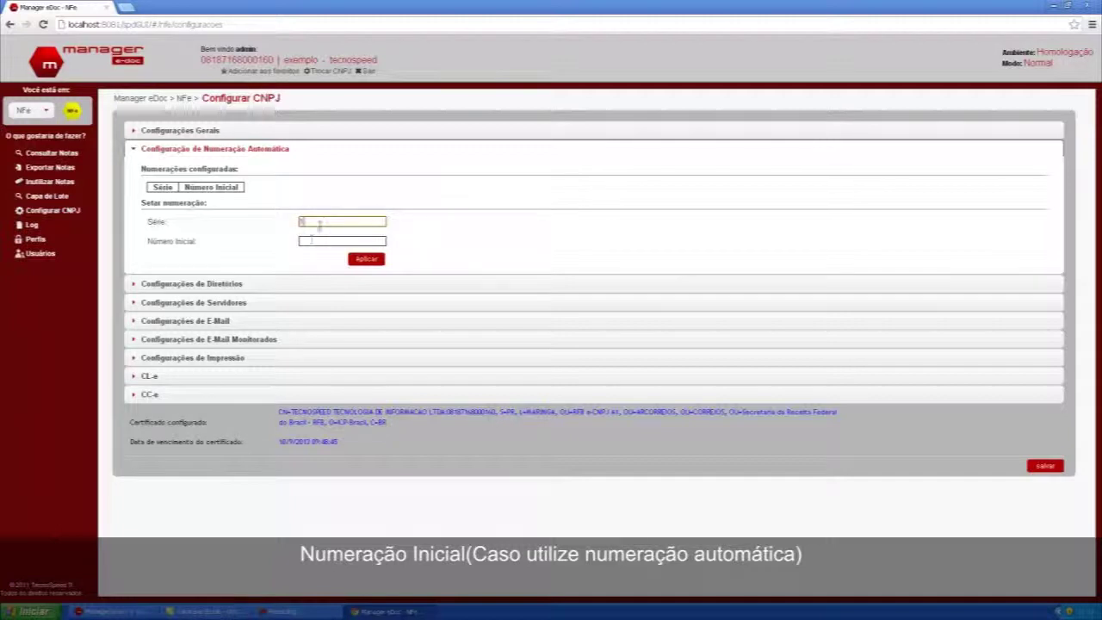
pyautogui.click(310, 242)
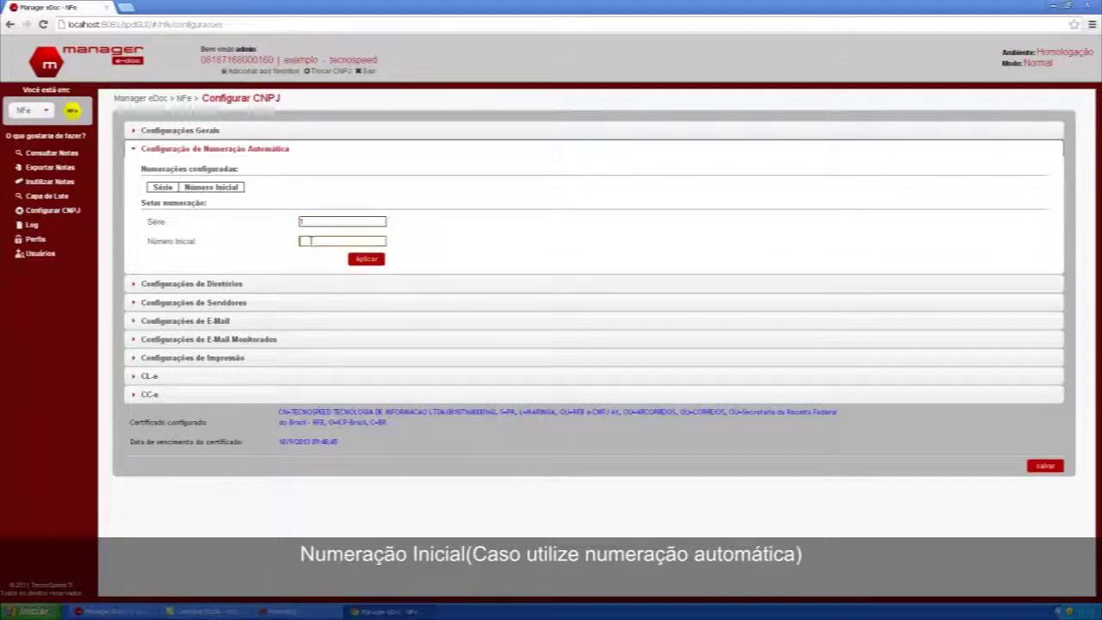
pyautogui.write('1')
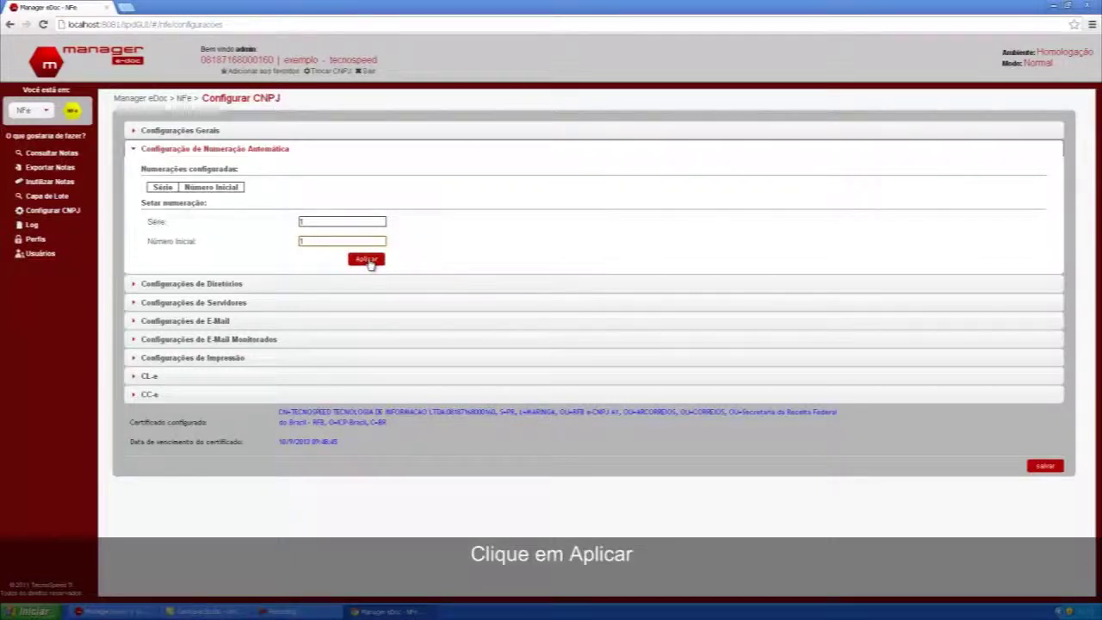
pyautogui.click(368, 260)
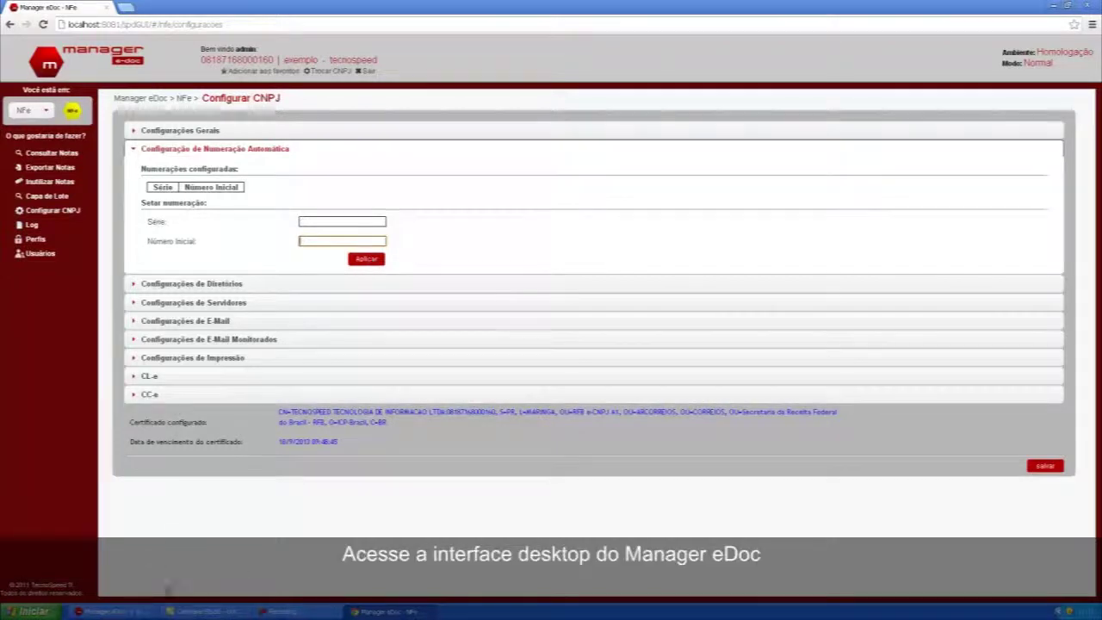
# Step: Switch to the Manager eDoc desktop window, deactivate the modules and choose doPDF v7 in the printer settings
pyautogui.click(108, 612)
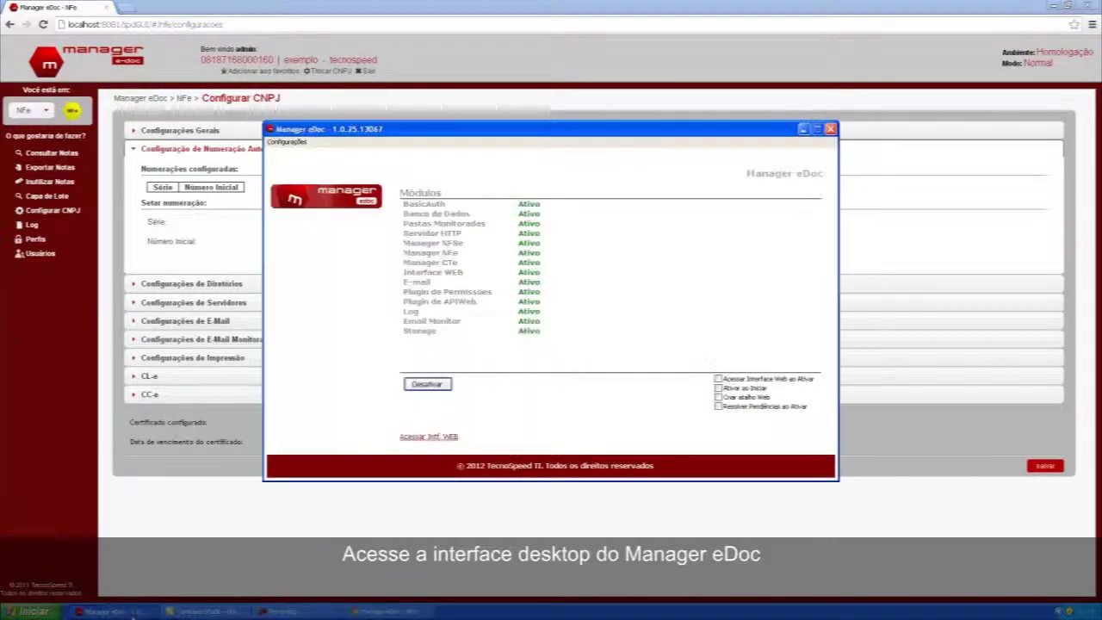
pyautogui.click(426, 384)
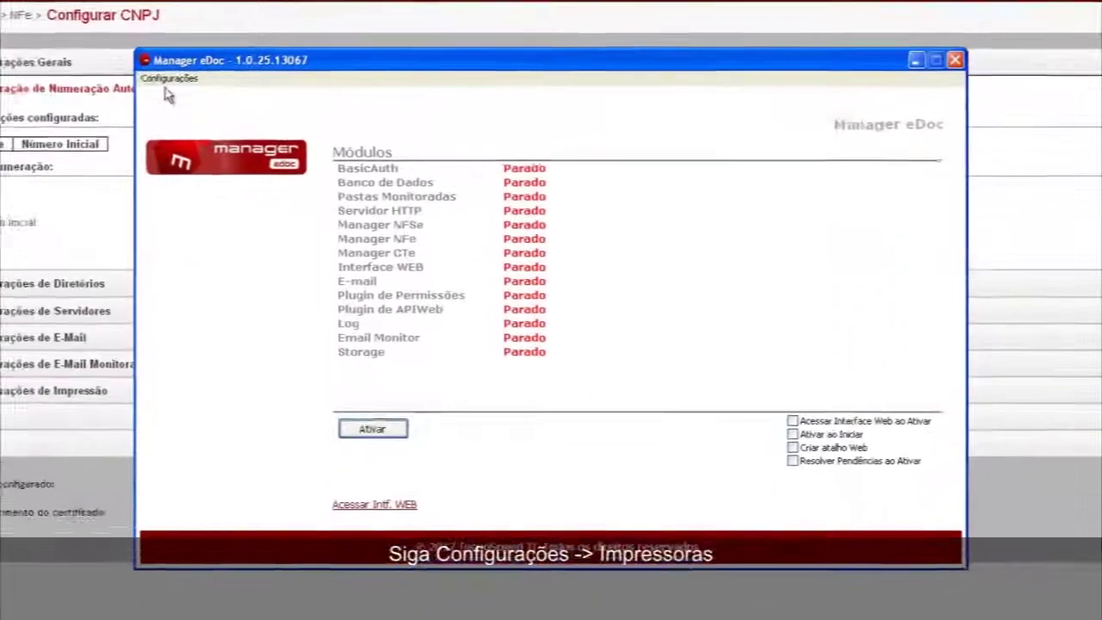
pyautogui.click(169, 78)
pyautogui.click(173, 135)
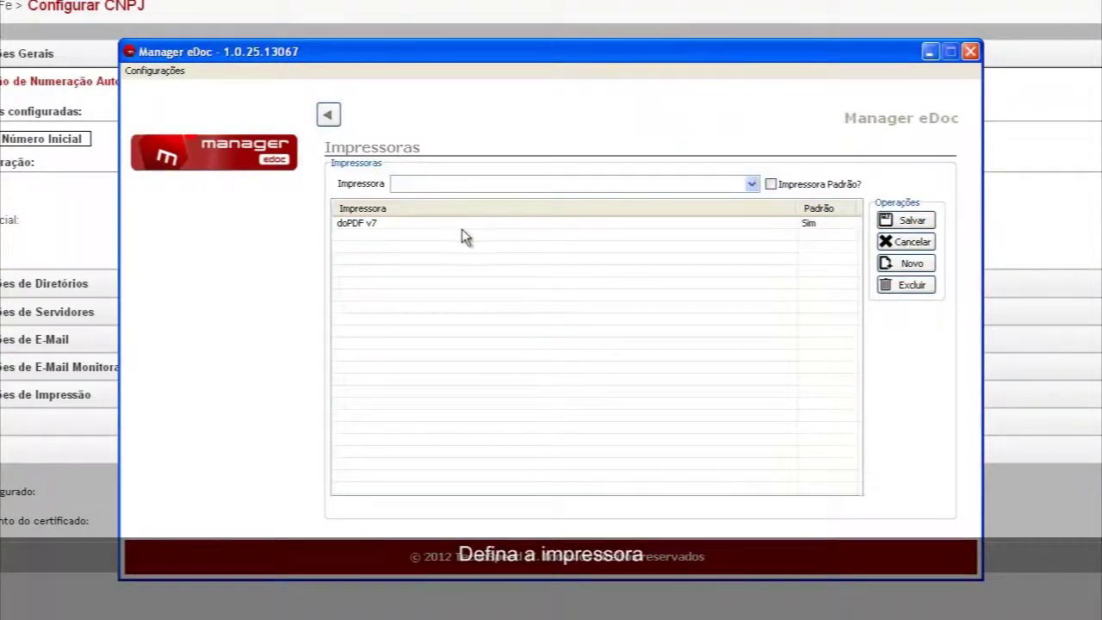
pyautogui.click(753, 187)
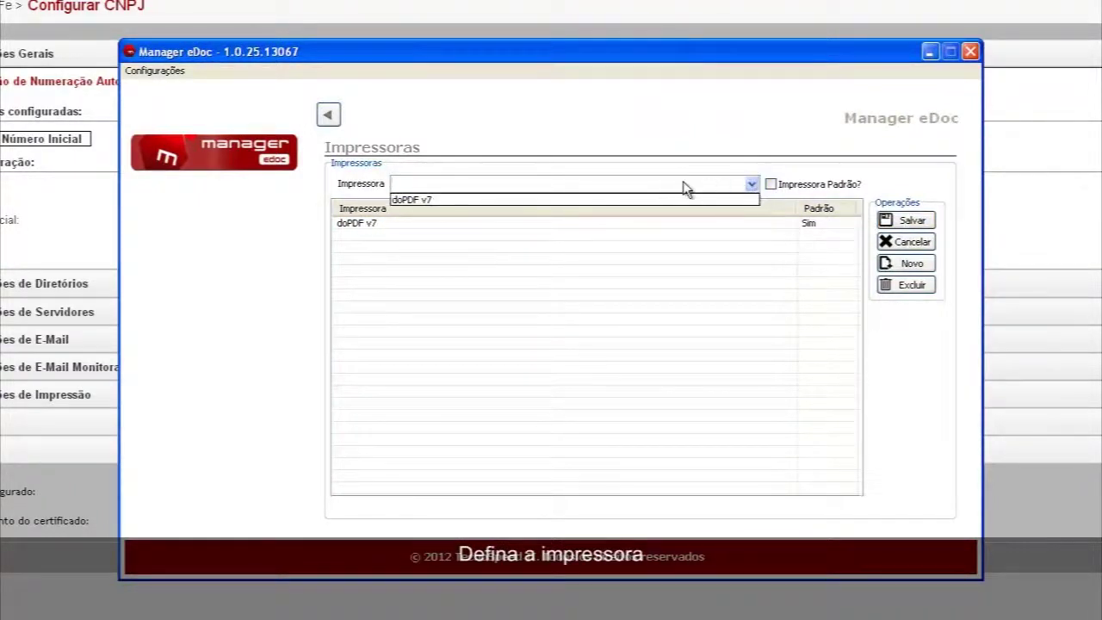
pyautogui.click(615, 199)
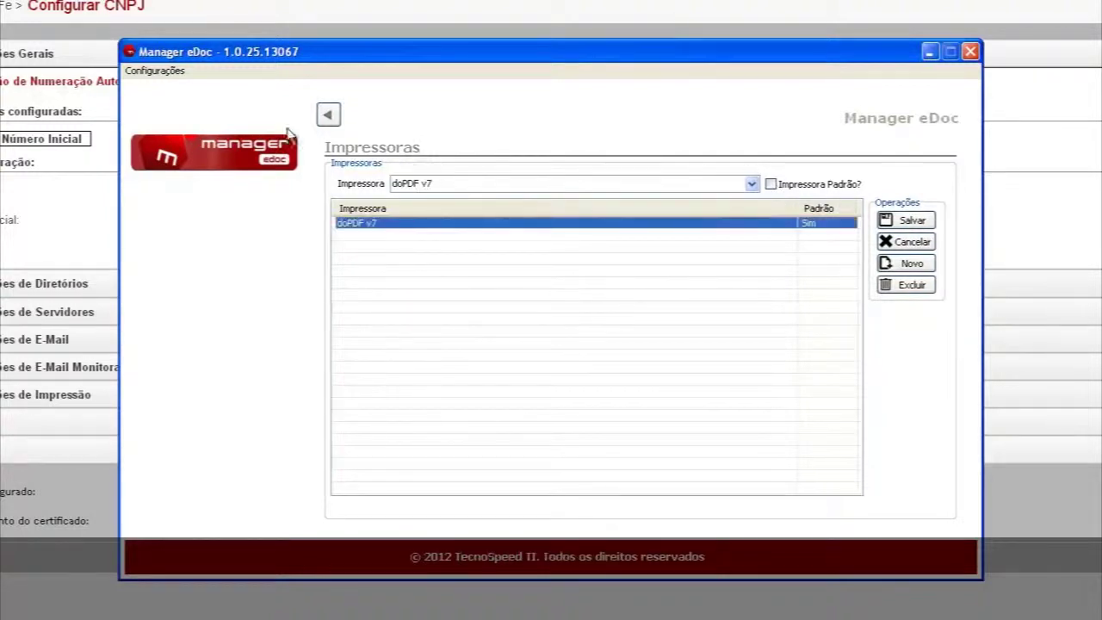
# Step: Leave the printer settings and activate the modules again
pyautogui.click(336, 113)
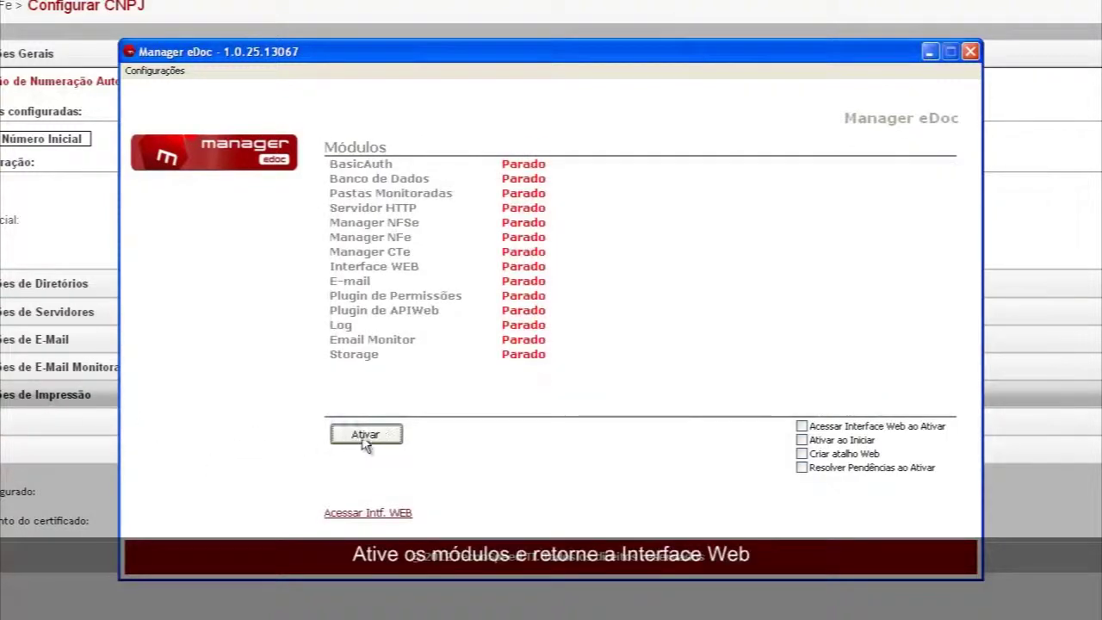
pyautogui.click(365, 436)
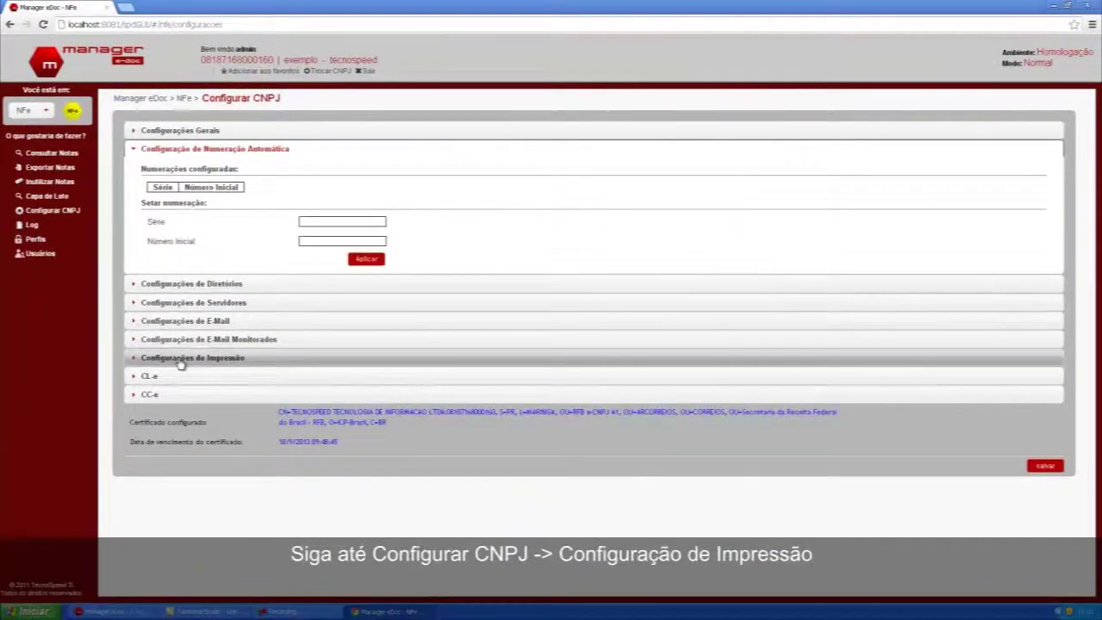
# Step: In the web interface's print settings, set the default printer to doPDF v7 and save the configuration
pyautogui.click(179, 358)
pyautogui.click(337, 425)
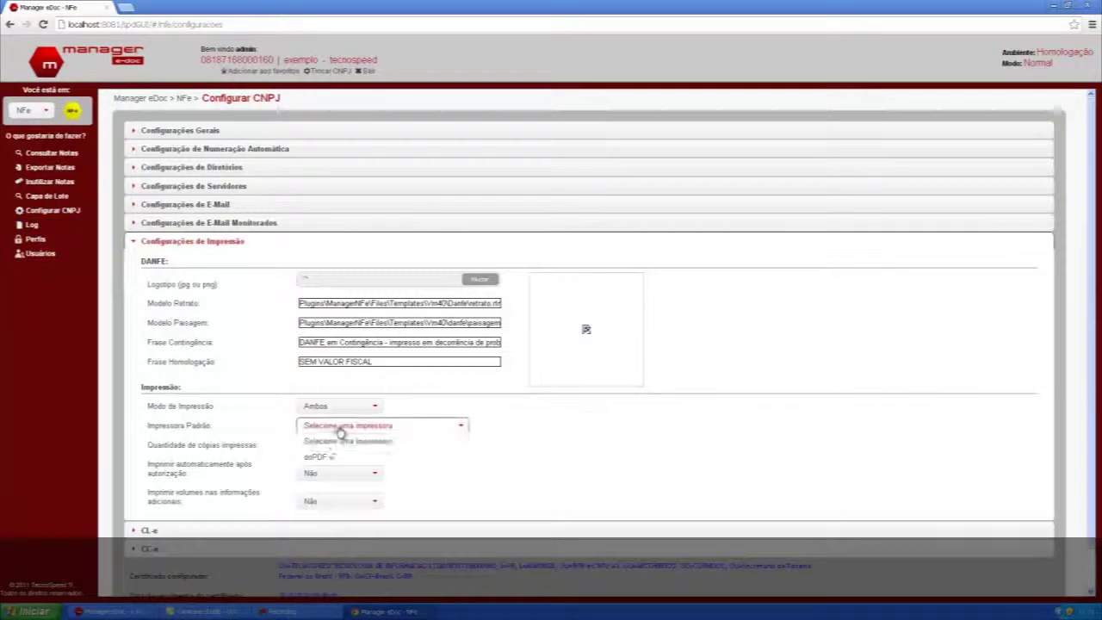
pyautogui.click(331, 457)
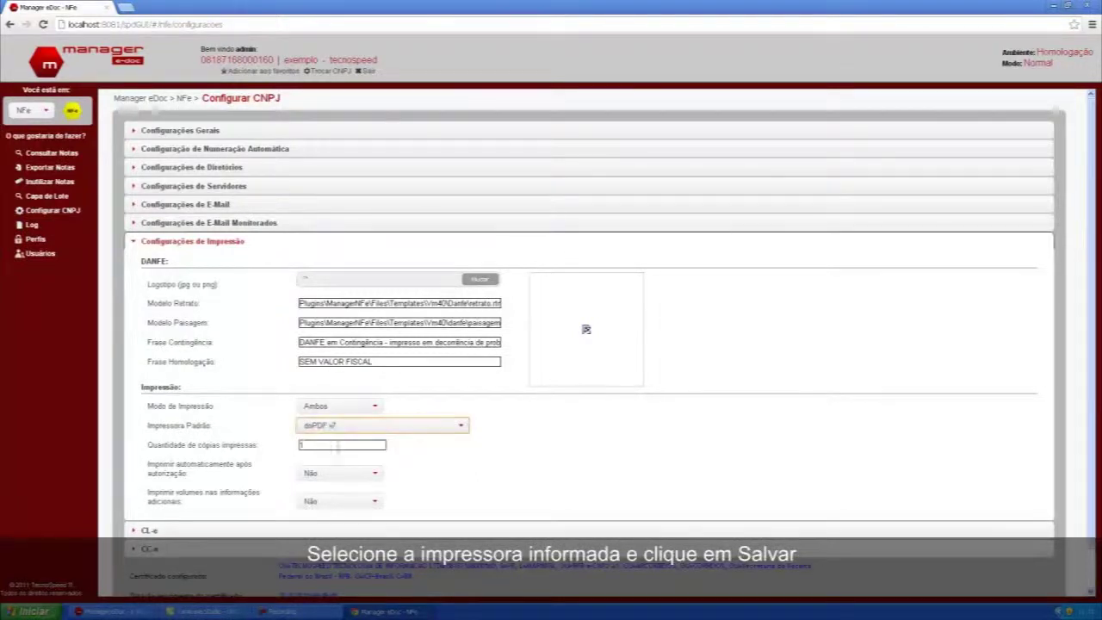
pyautogui.scroll(-1, 1025, 543)
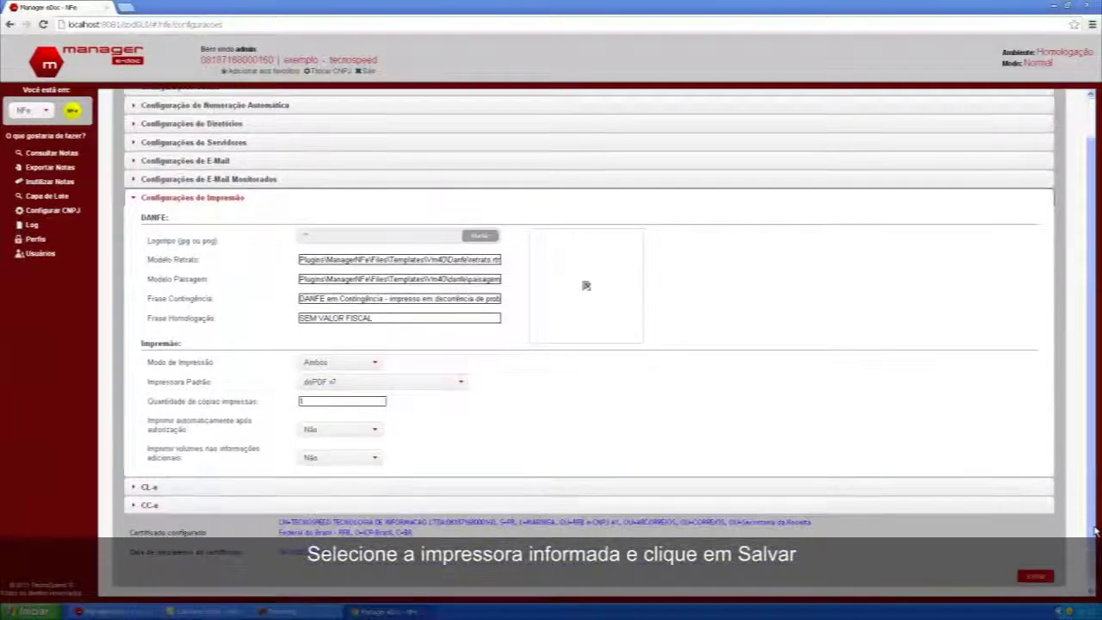
pyautogui.click(1037, 576)
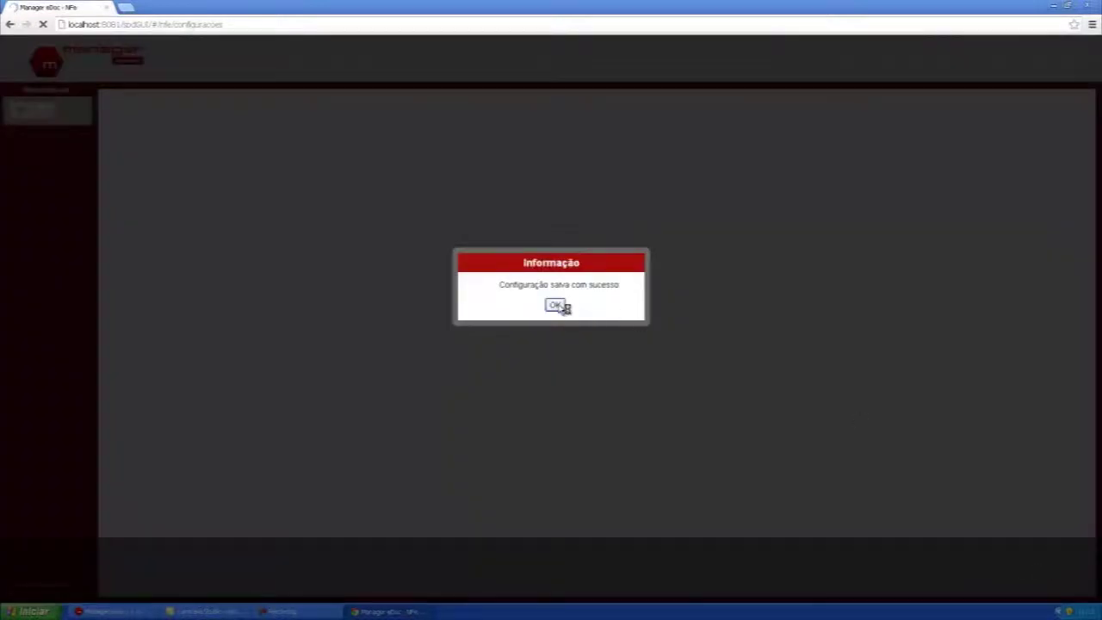
pyautogui.click(556, 306)
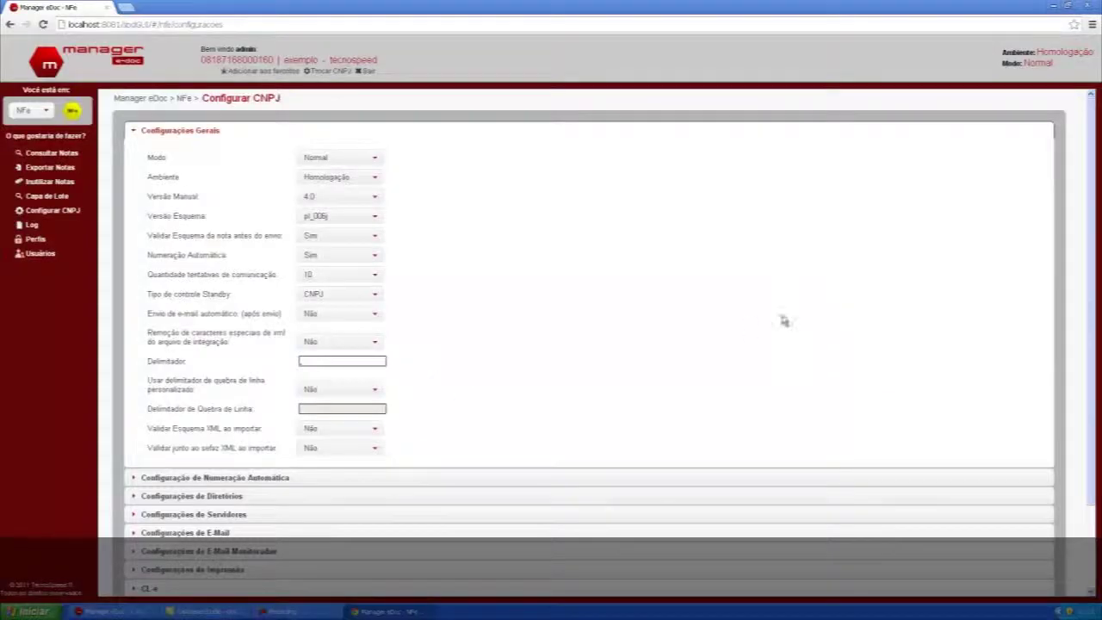
# Step: Reopen the print settings to check the saved default printer
pyautogui.scroll(-2, 849, 419)
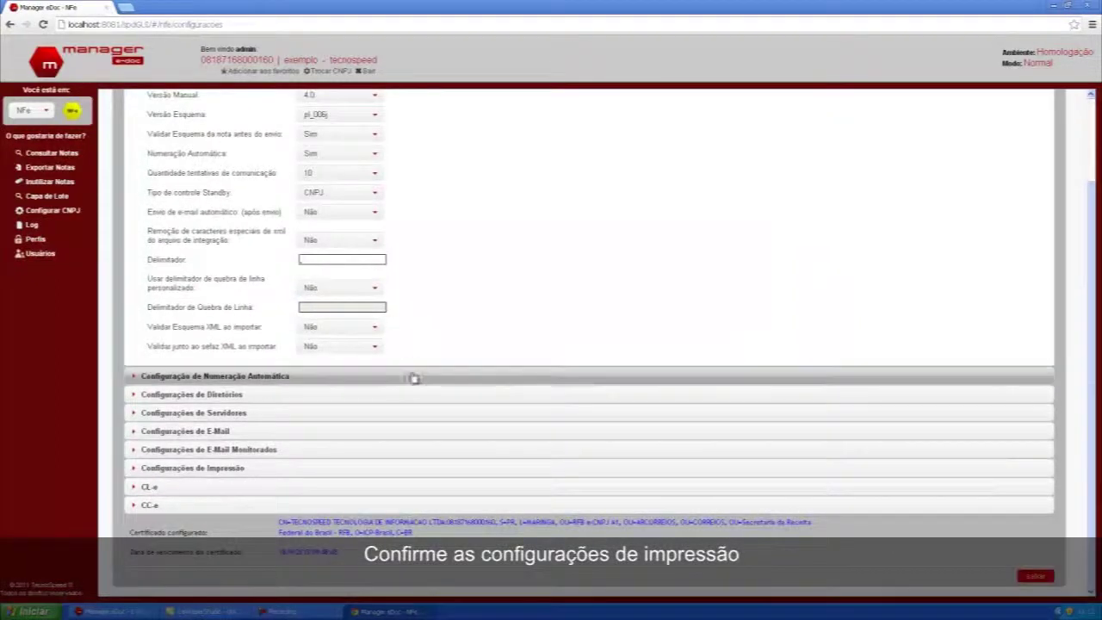
pyautogui.click(206, 467)
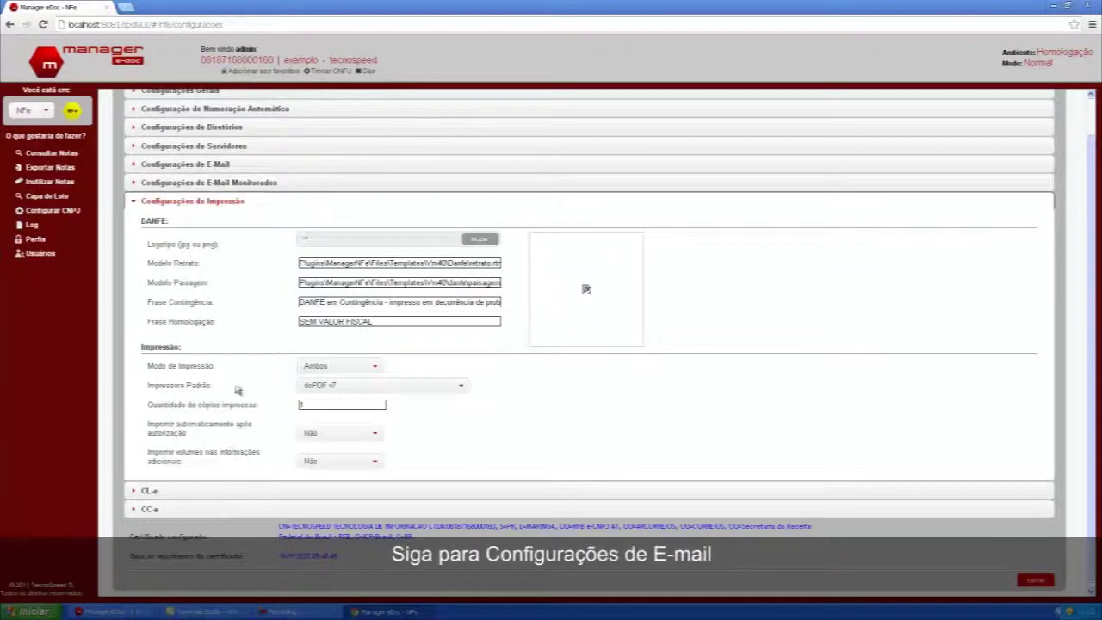
# Step: Review the e-mail settings of the CNPJ configuration and save them
pyautogui.click(214, 164)
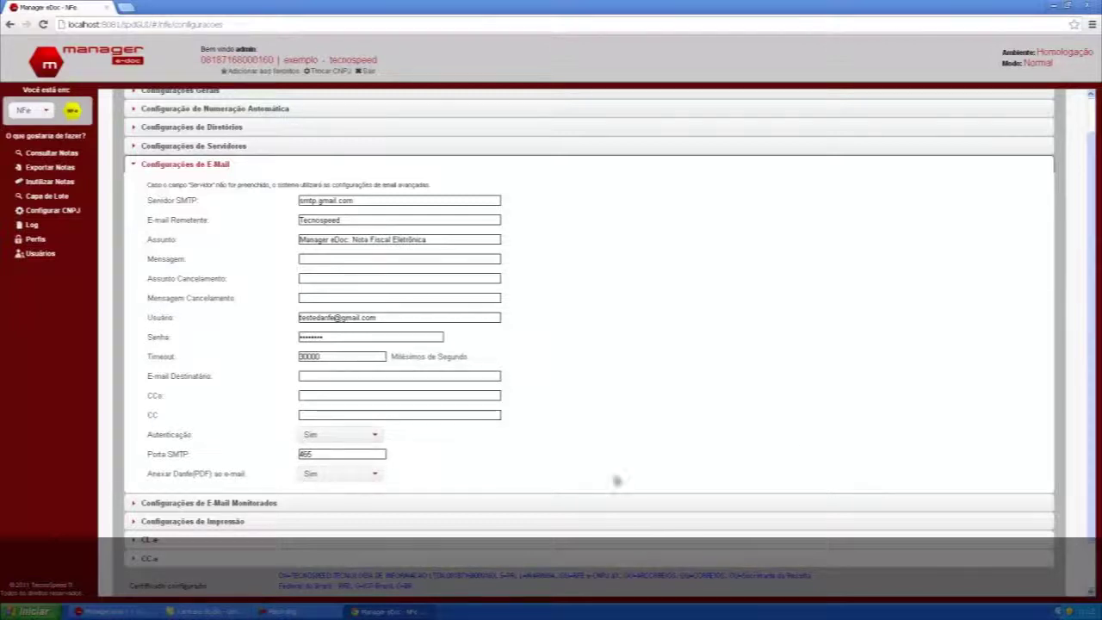
pyautogui.moveTo(1091, 371); pyautogui.dragTo(1092, 411)
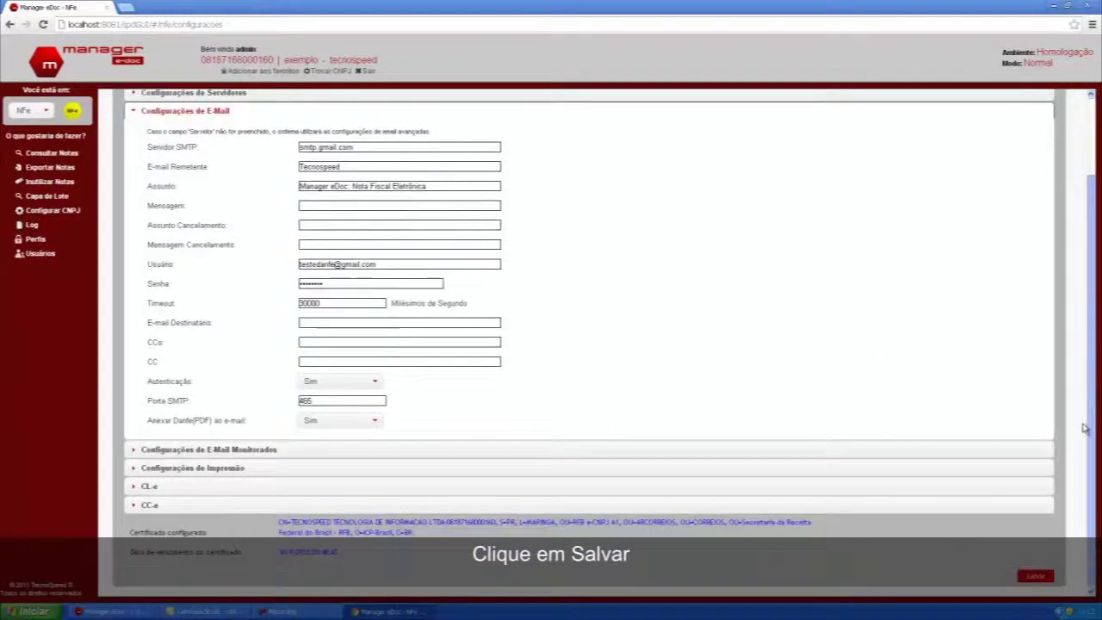
pyautogui.click(1036, 575)
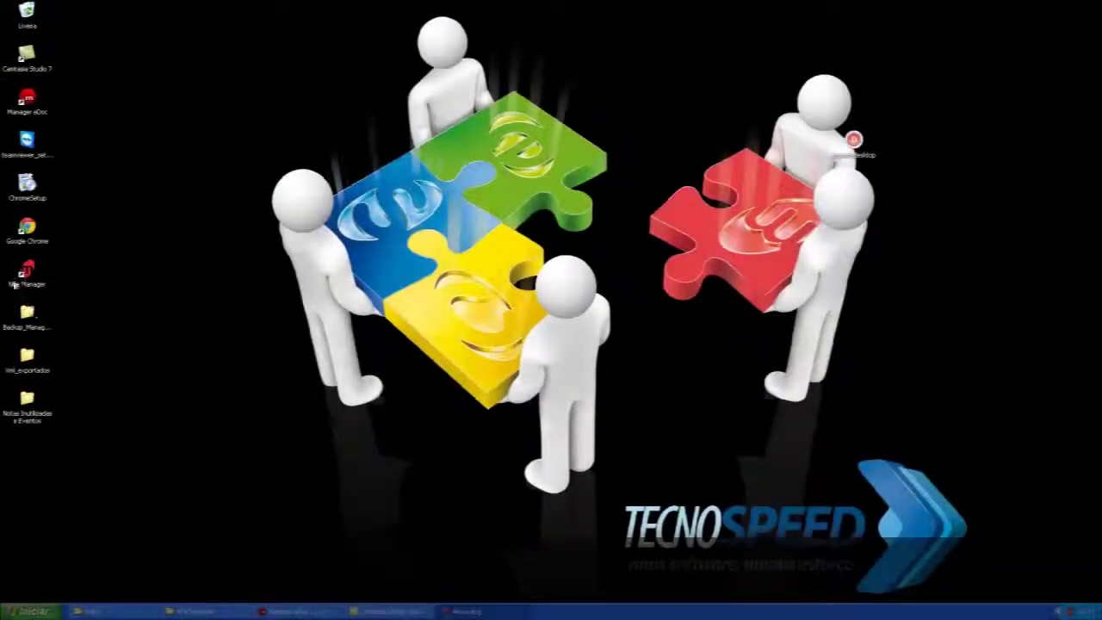
# Step: Open the program folder that the NFe Manager desktop shortcut points to
pyautogui.rightClick(15, 285)
pyautogui.click(65, 412)
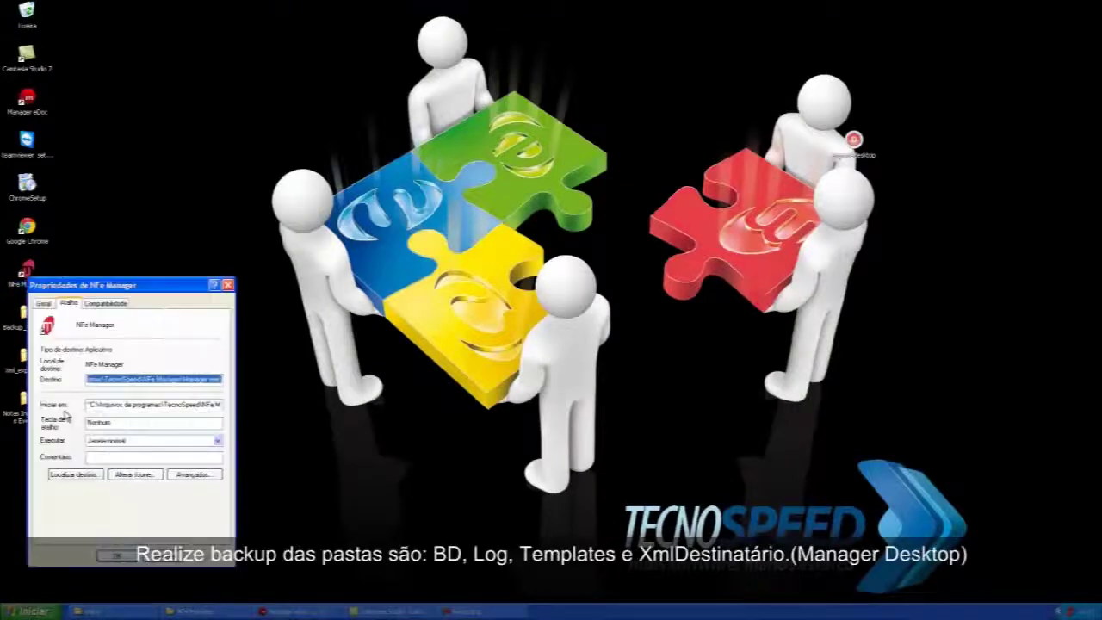
pyautogui.click(86, 474)
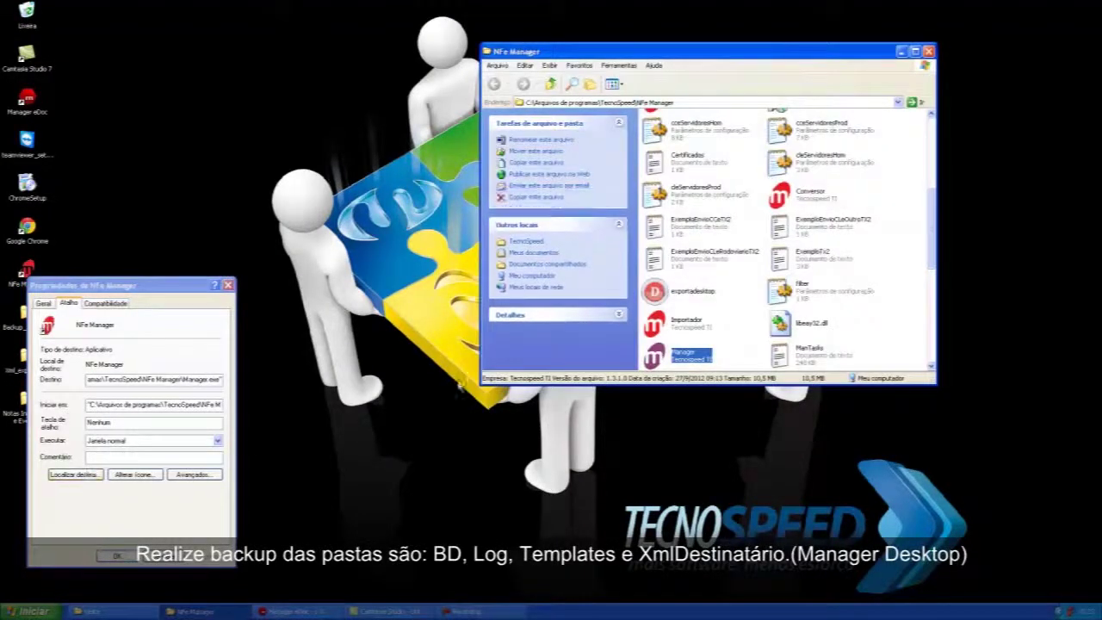
# Step: Copy the BD, Log, Templates and XmlDestinatario folders from the NFe Manager program folder
pyautogui.click(914, 51)
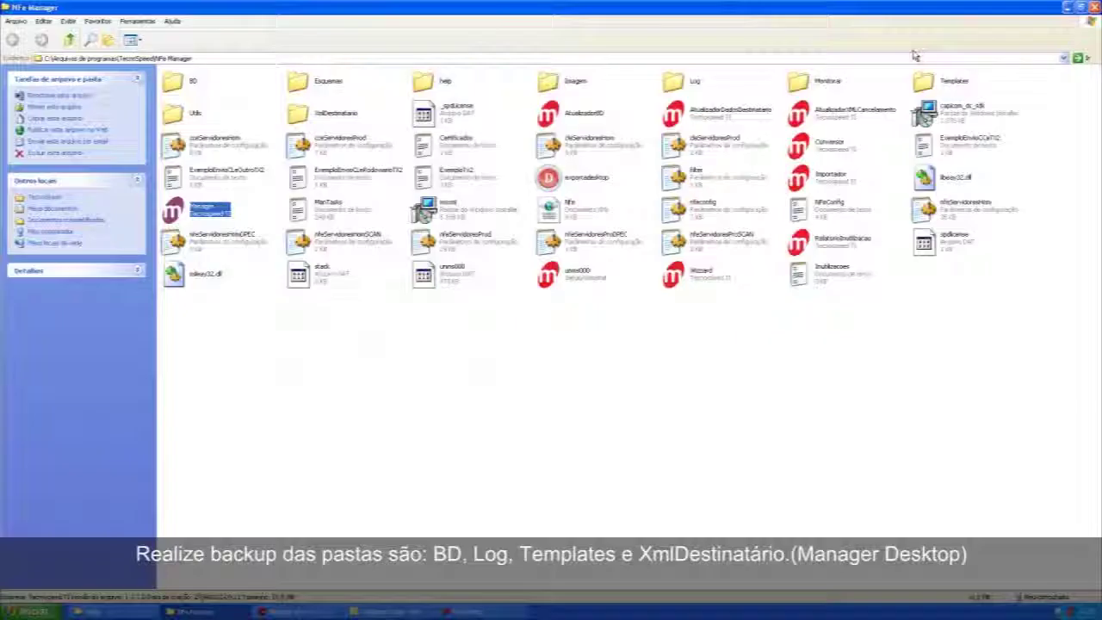
pyautogui.click(177, 85)
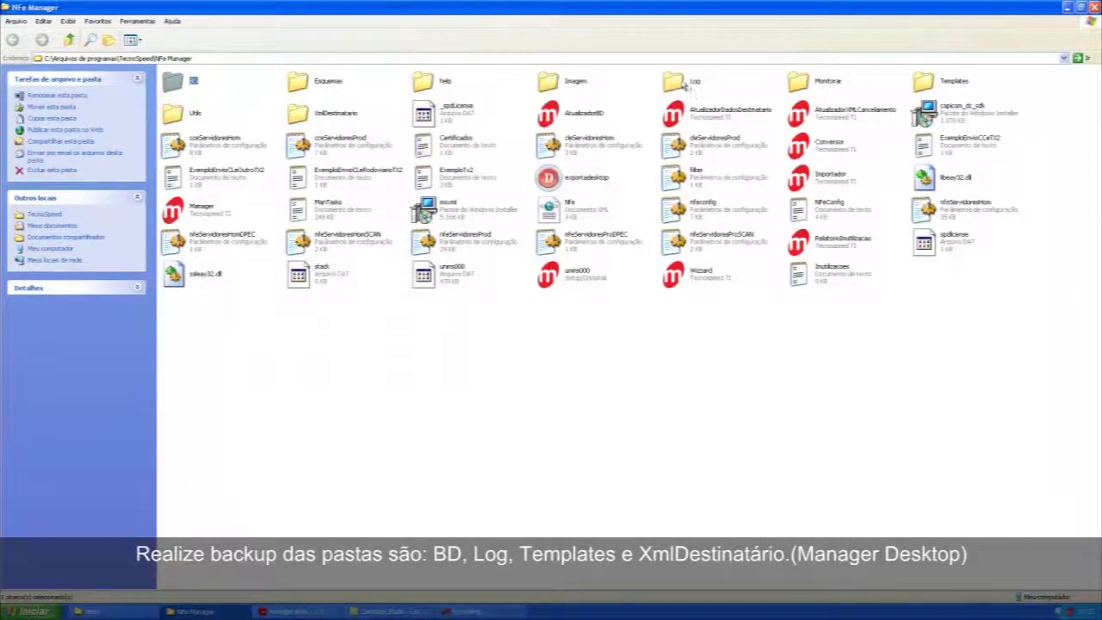
pyautogui.keyDown('ctrl'); pyautogui.click(689, 87); pyautogui.keyUp('ctrl')
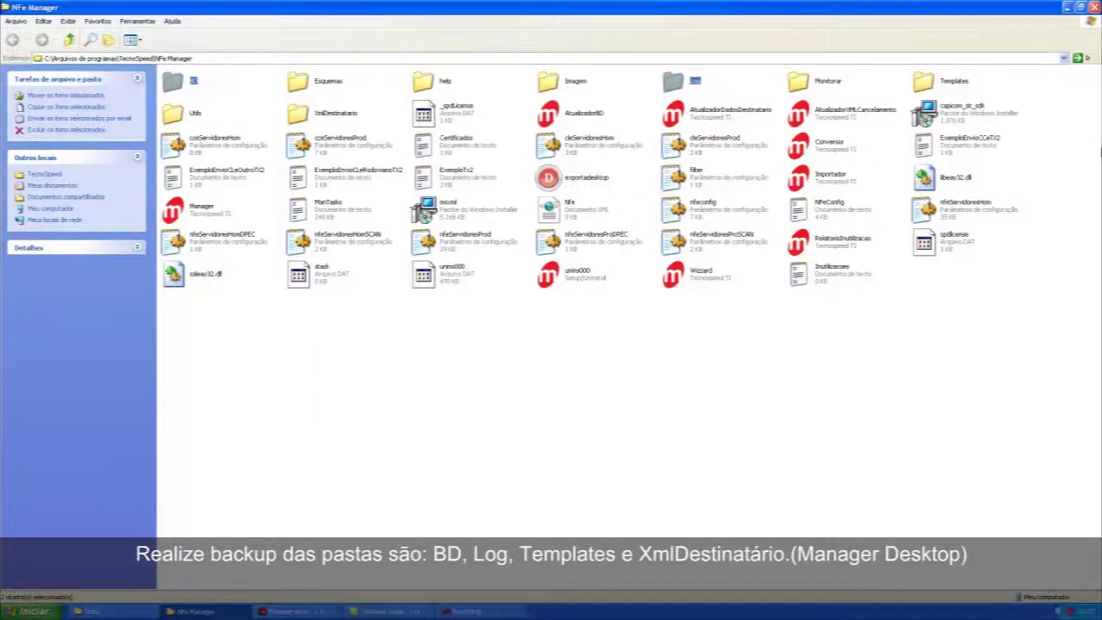
pyautogui.keyDown('ctrl'); pyautogui.click(927, 84); pyautogui.keyUp('ctrl')
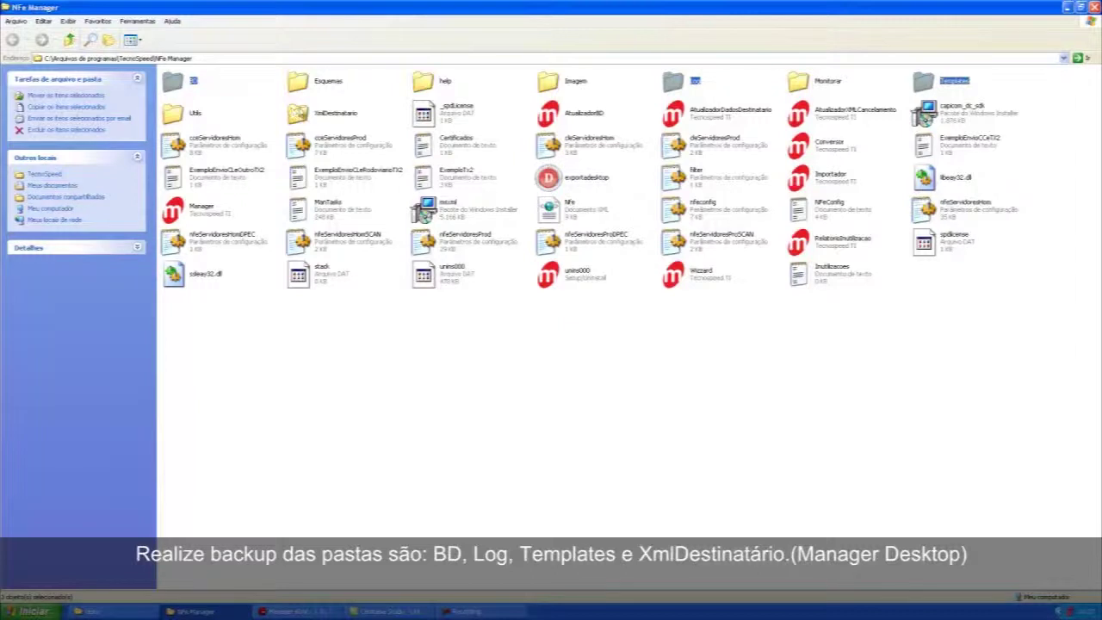
pyautogui.keyDown('ctrl'); pyautogui.click(302, 116); pyautogui.keyUp('ctrl')
pyautogui.rightClick(305, 113)
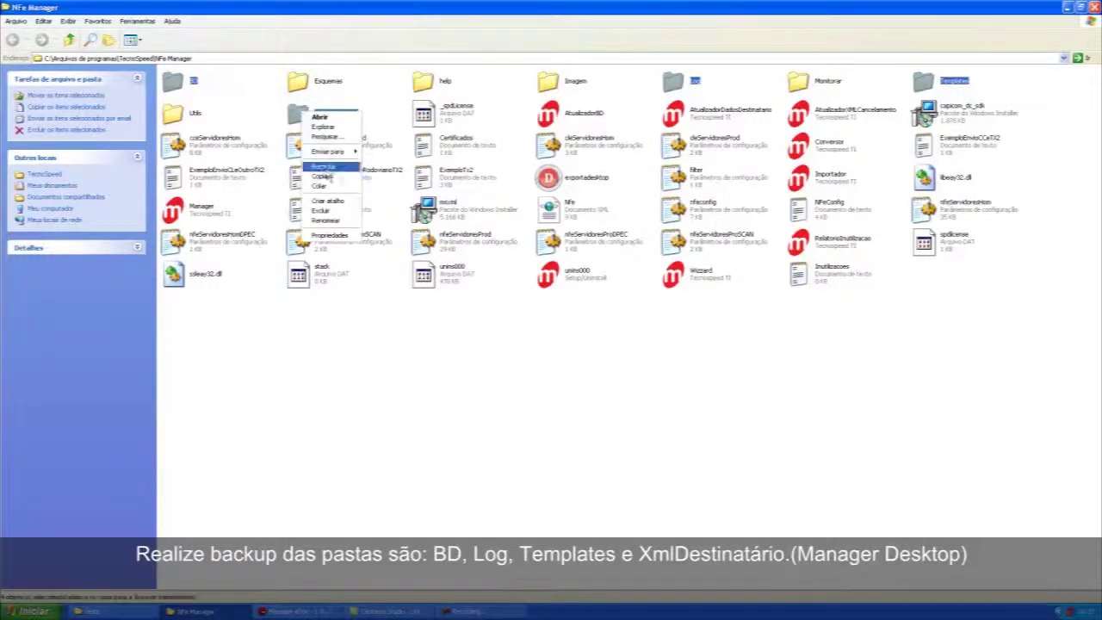
pyautogui.click(321, 176)
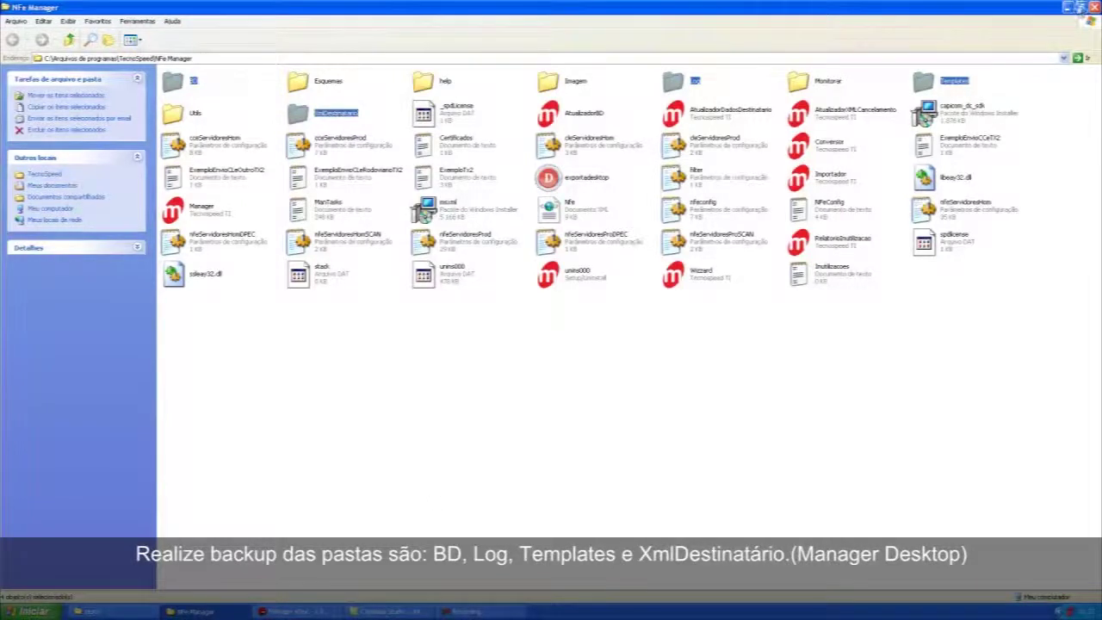
# Step: Paste the copied folders into the Backup_Manager_desktop folder and close the shortcut's properties
pyautogui.click(1080, 7)
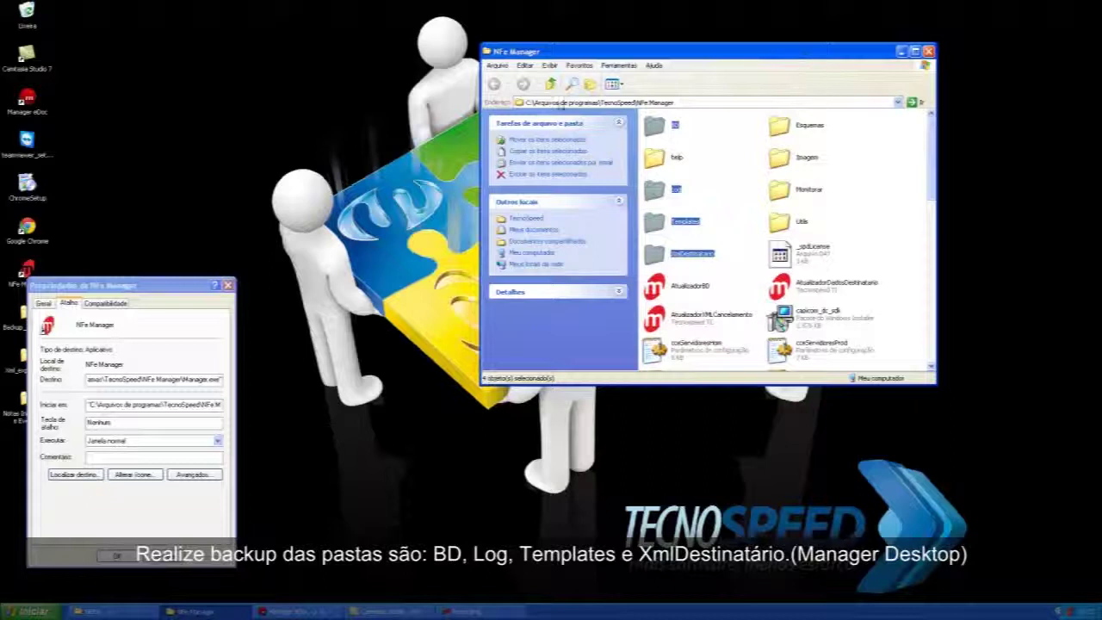
pyautogui.click(228, 285)
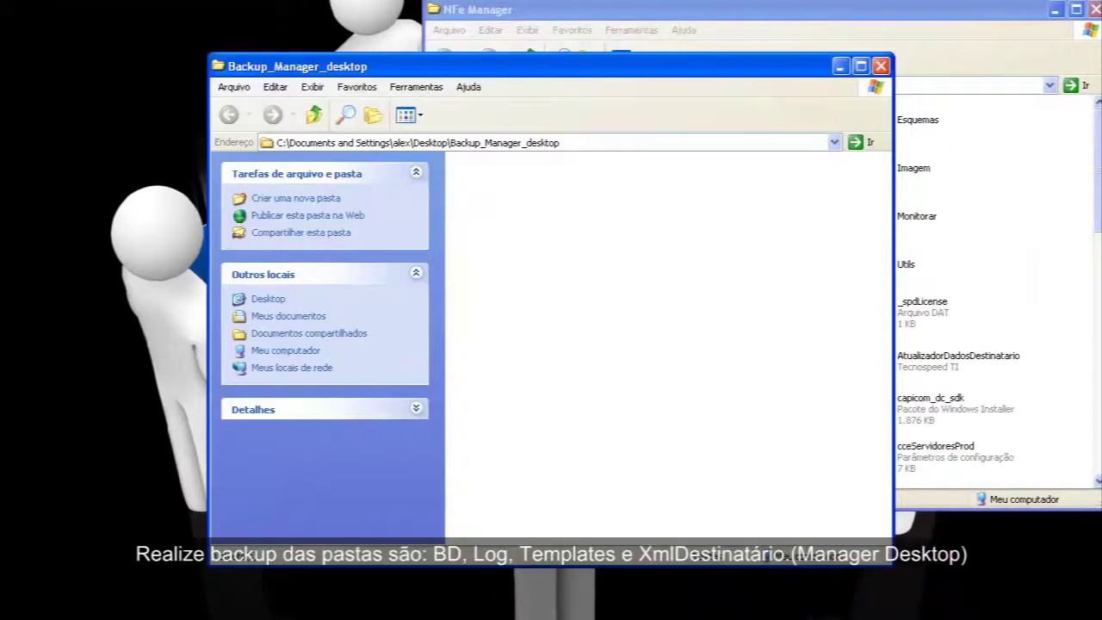
pyautogui.rightClick(529, 247)
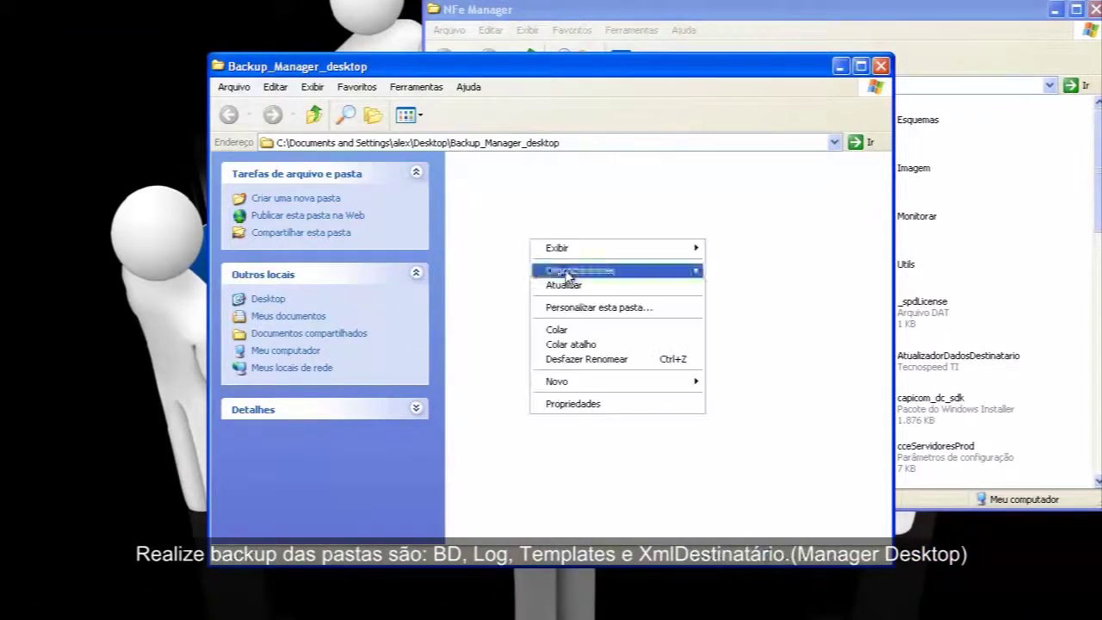
pyautogui.click(580, 328)
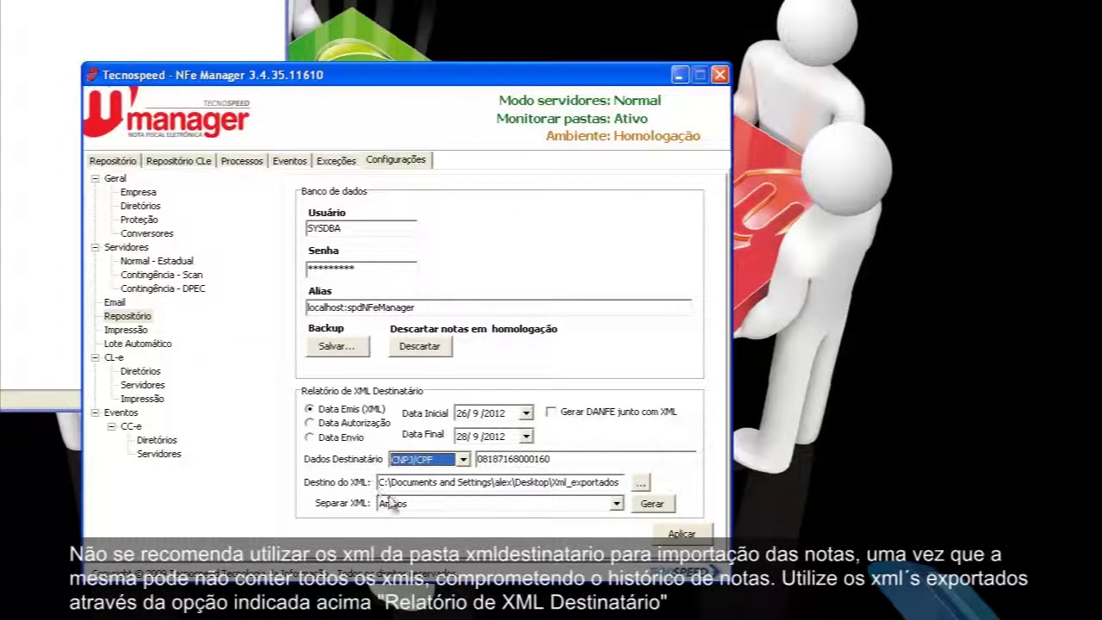
# Step: Set the recipient XML report's destination to the Xml_exportados folder and generate the export
pyautogui.click(641, 484)
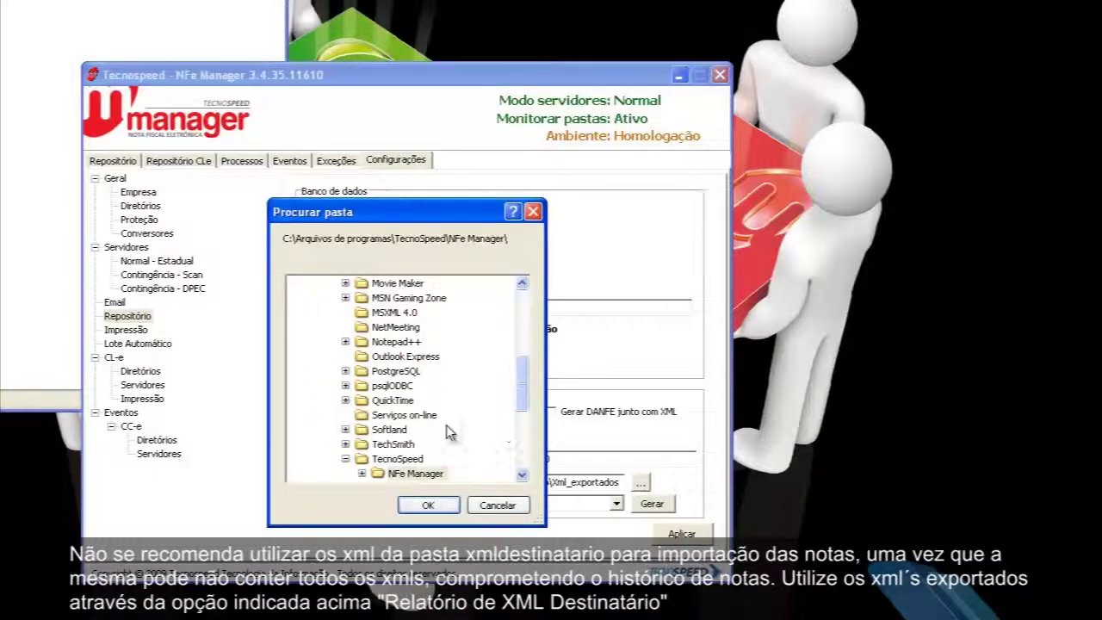
pyautogui.moveTo(524, 379); pyautogui.dragTo(525, 449)
pyautogui.click(360, 474)
pyautogui.click(424, 506)
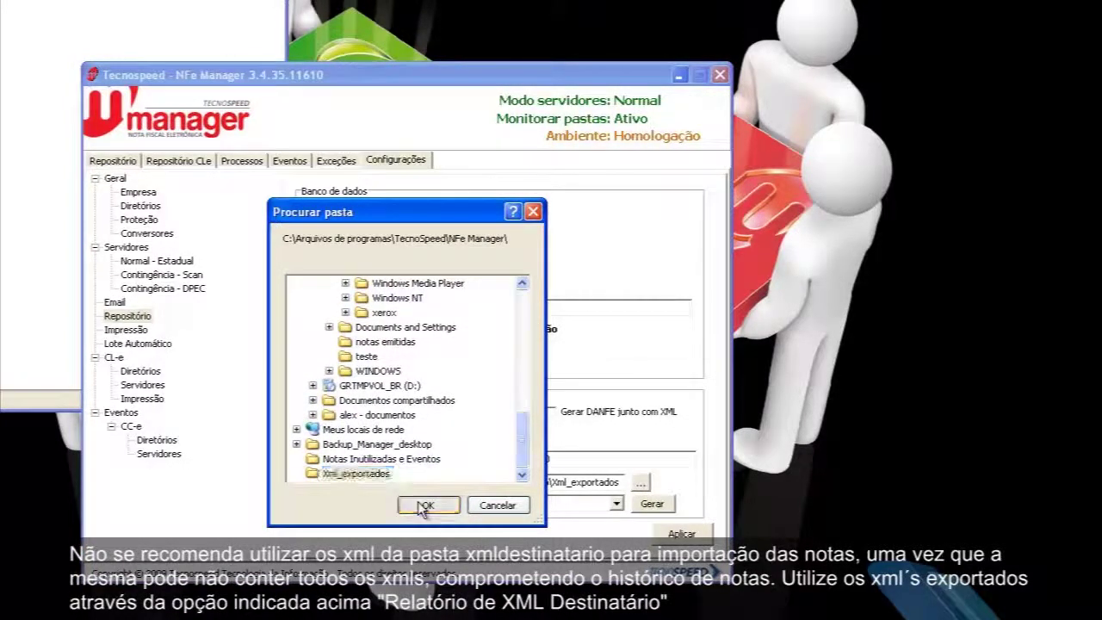
pyautogui.click(648, 505)
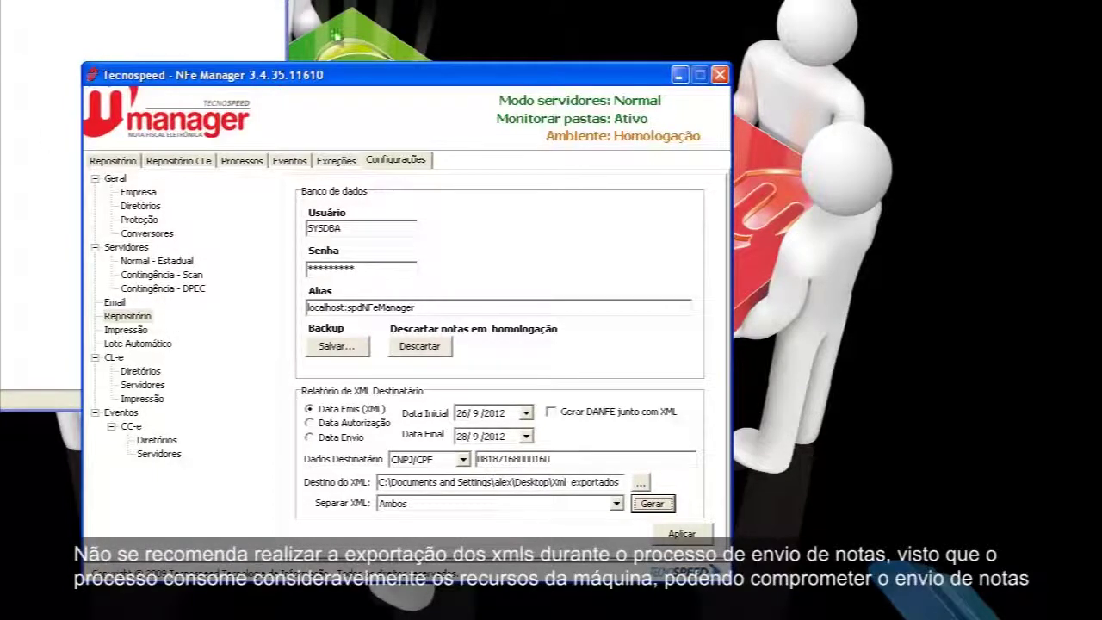
pyautogui.moveTo(507, 76); pyautogui.dragTo(793, 52)
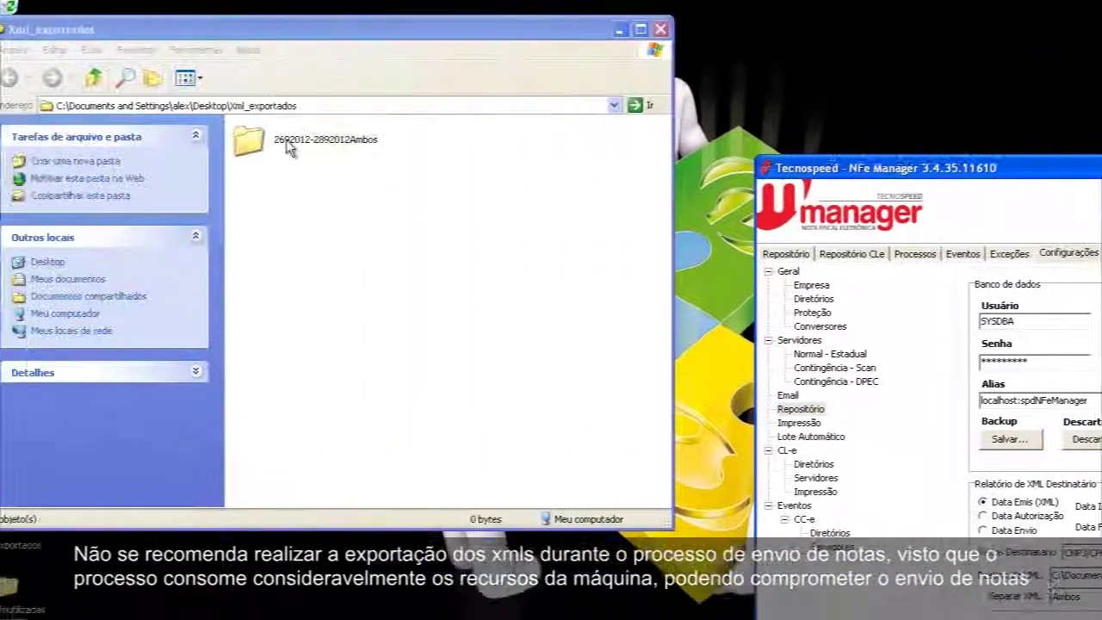
pyautogui.doubleClick(320, 150)
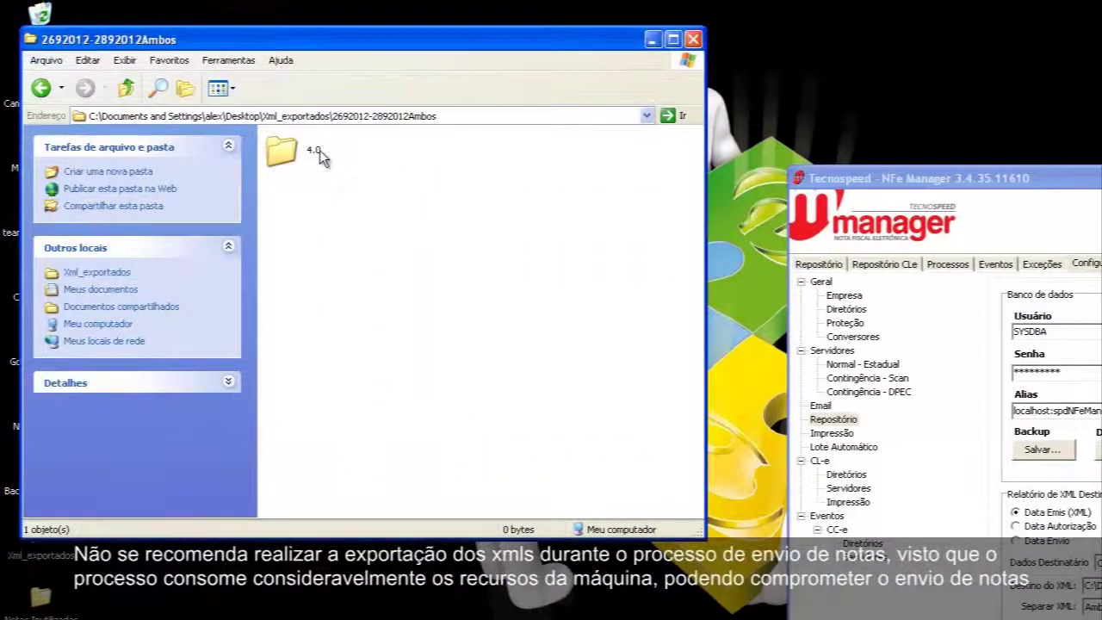
pyautogui.doubleClick(320, 150)
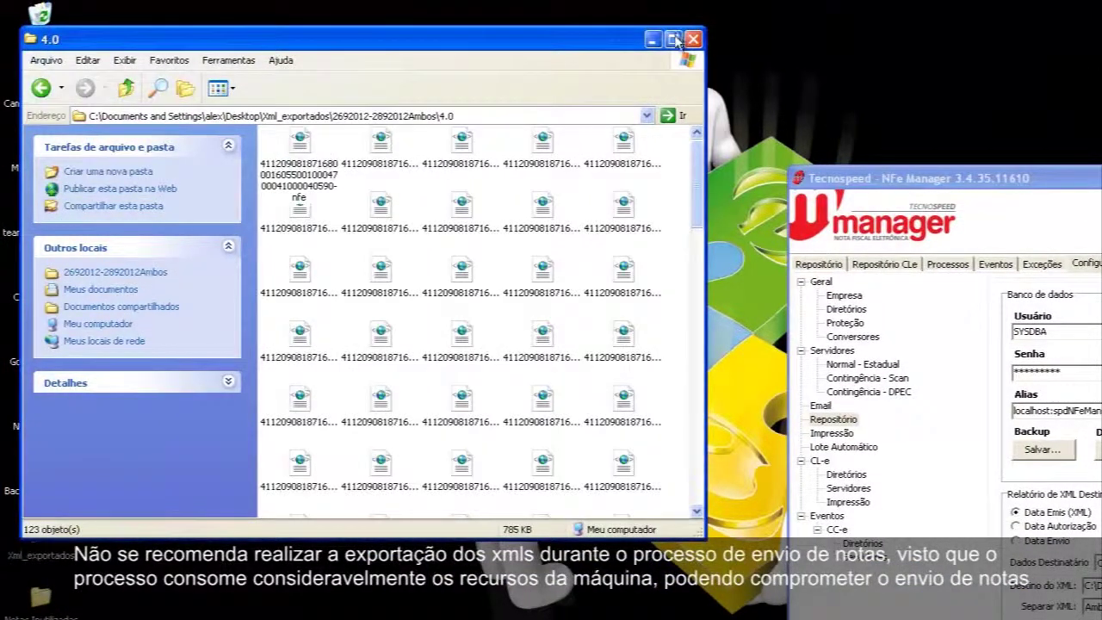
pyautogui.moveTo(700, 525); pyautogui.dragTo(1098, 616)
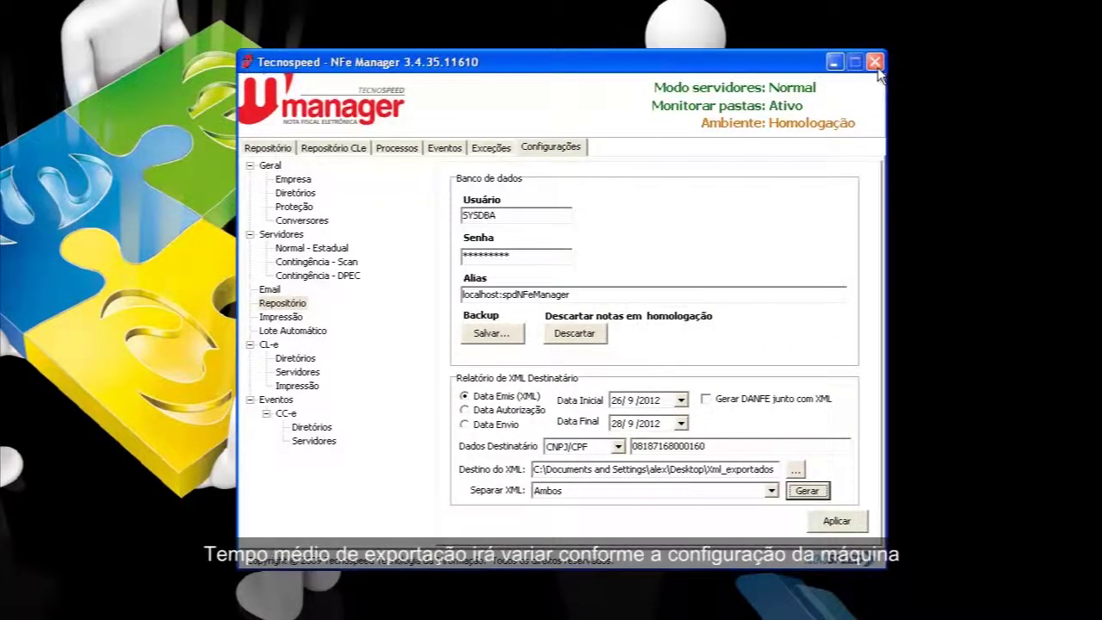
# Step: Check the notes listed in the NFe Manager repository and close the program
pyautogui.click(276, 148)
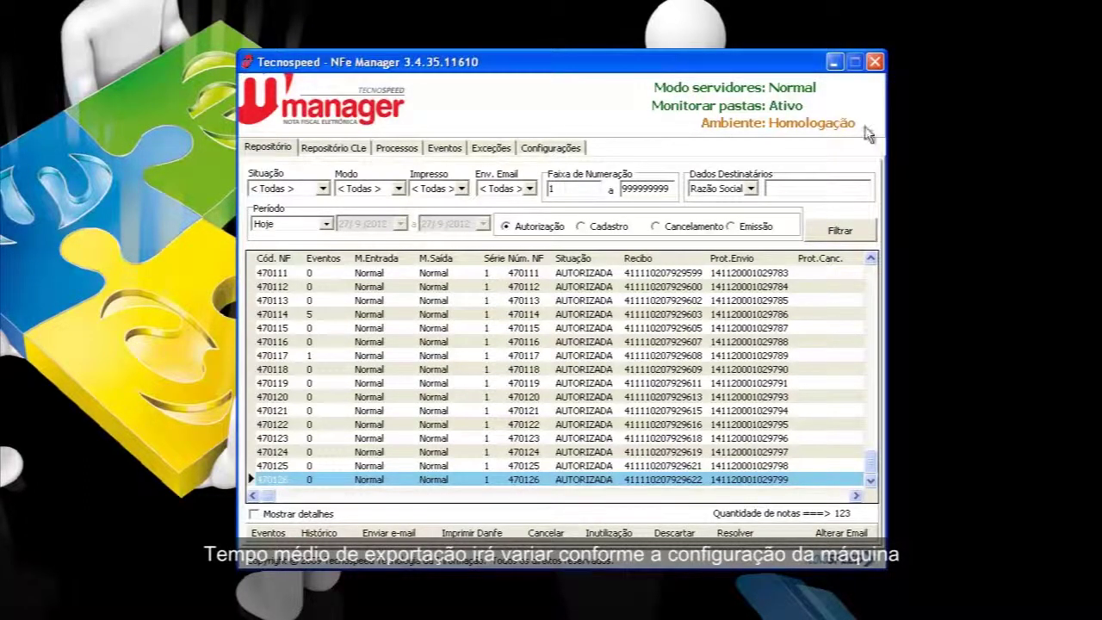
pyautogui.click(874, 63)
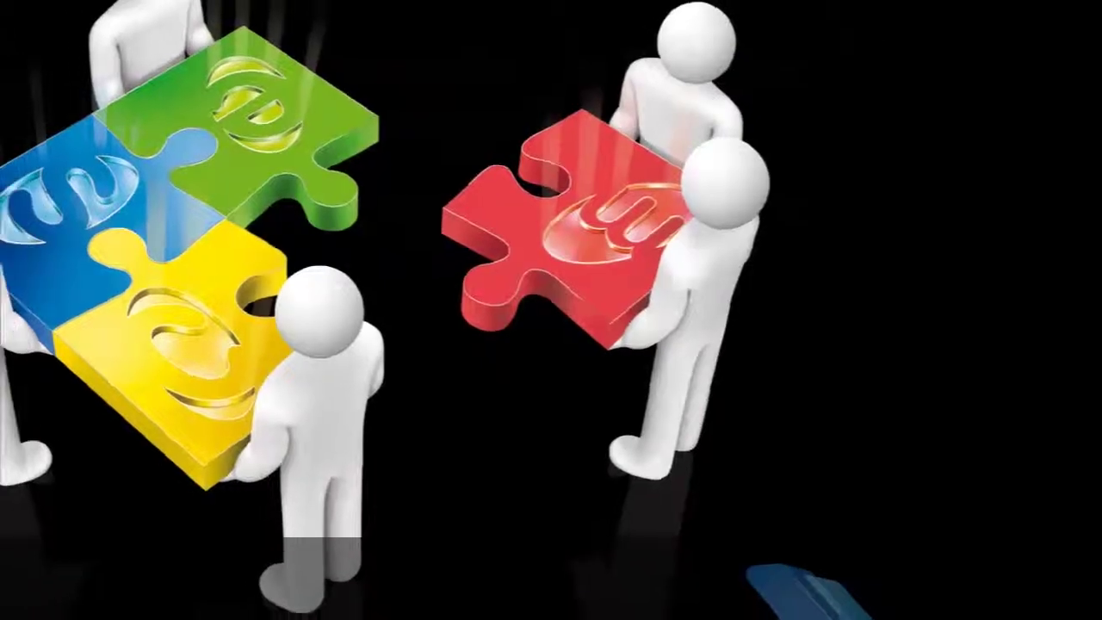
# Step: Launch Exporta Manager Desktop and load nfeconfig.ini from the NFe Manager folder as its INI file
pyautogui.press('Return')
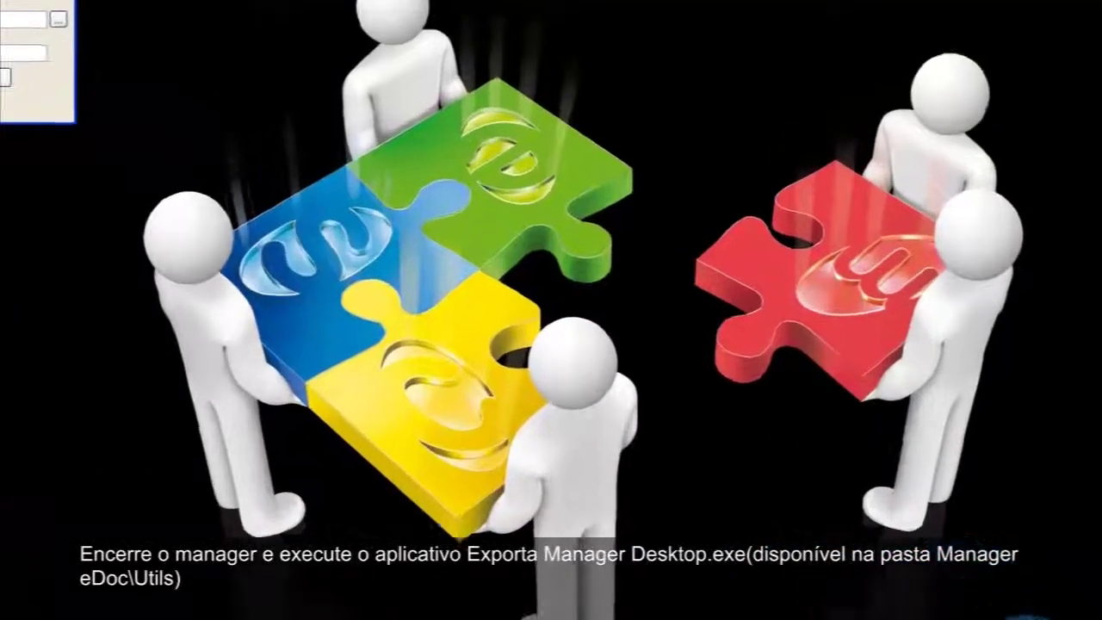
pyautogui.moveTo(79, 21); pyautogui.dragTo(662, 113)
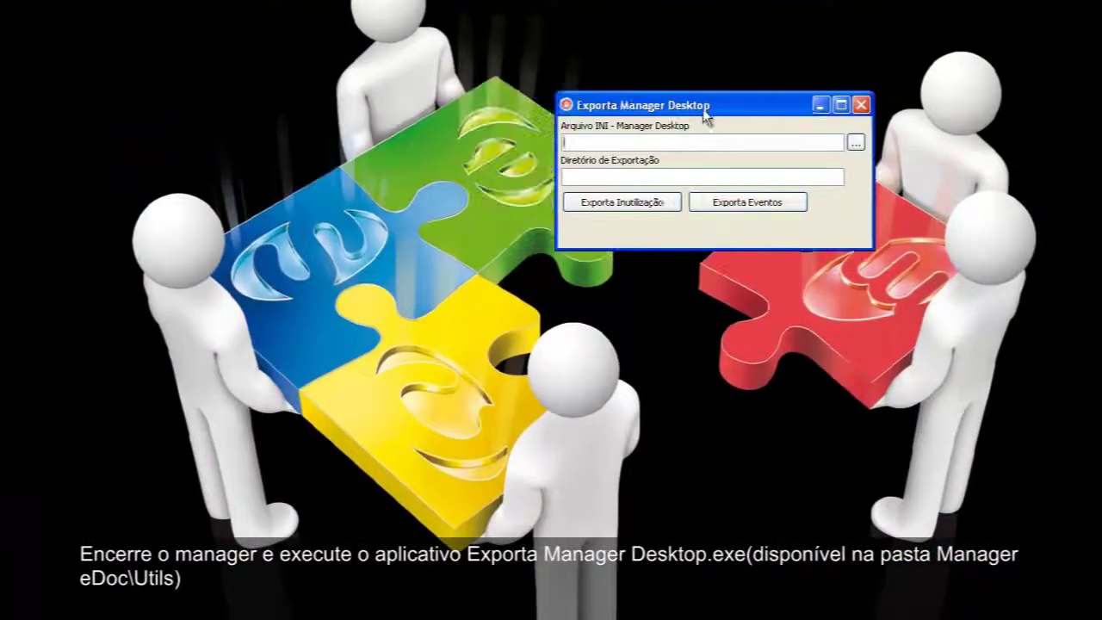
pyautogui.click(855, 143)
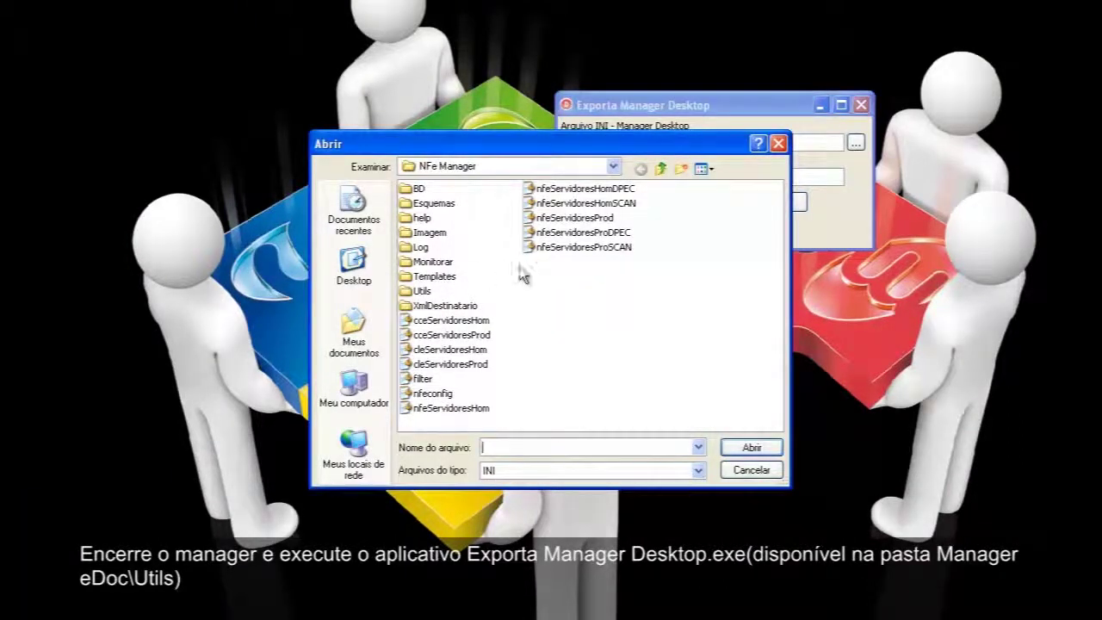
pyautogui.click(435, 394)
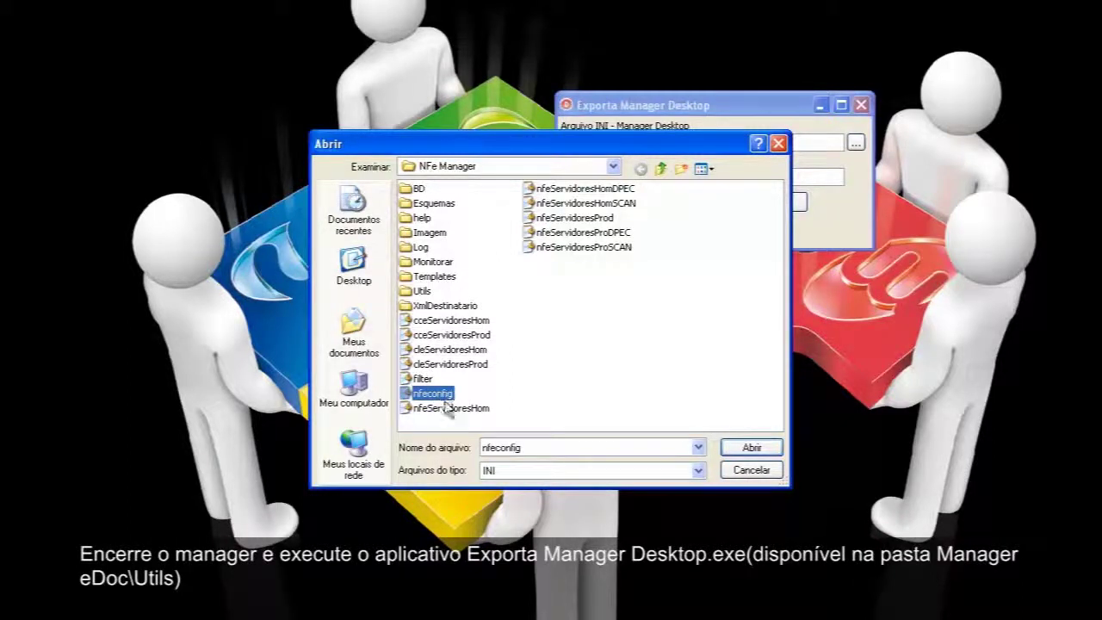
pyautogui.click(732, 454)
# Step: Set the export directory to the desktop folder Notas Inutilizadas e Eventos
pyautogui.click(708, 176)
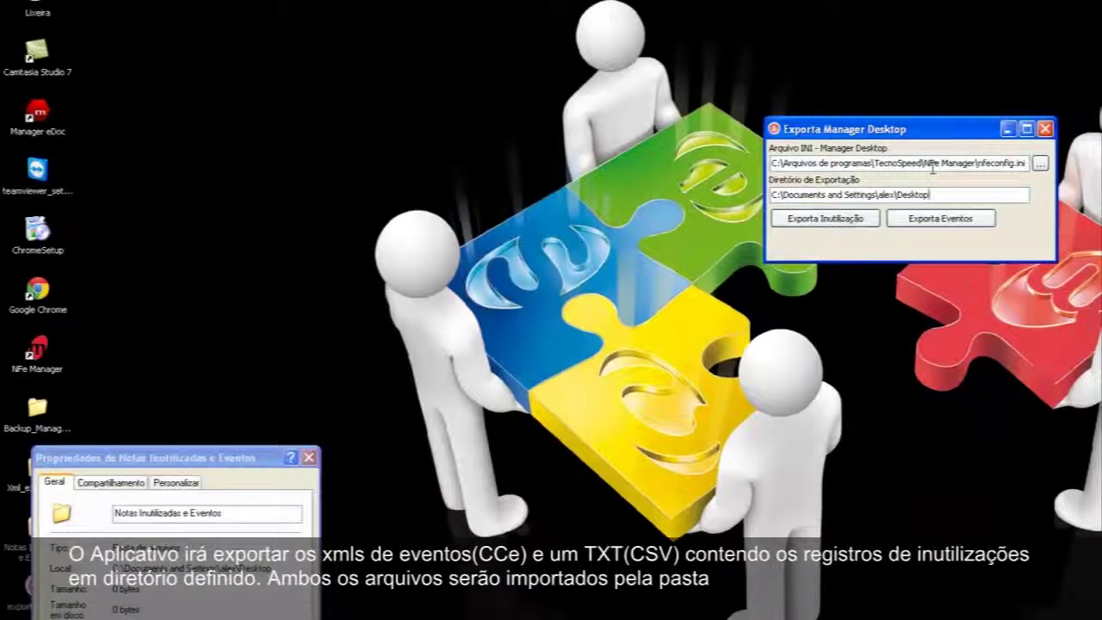
pyautogui.click(309, 457)
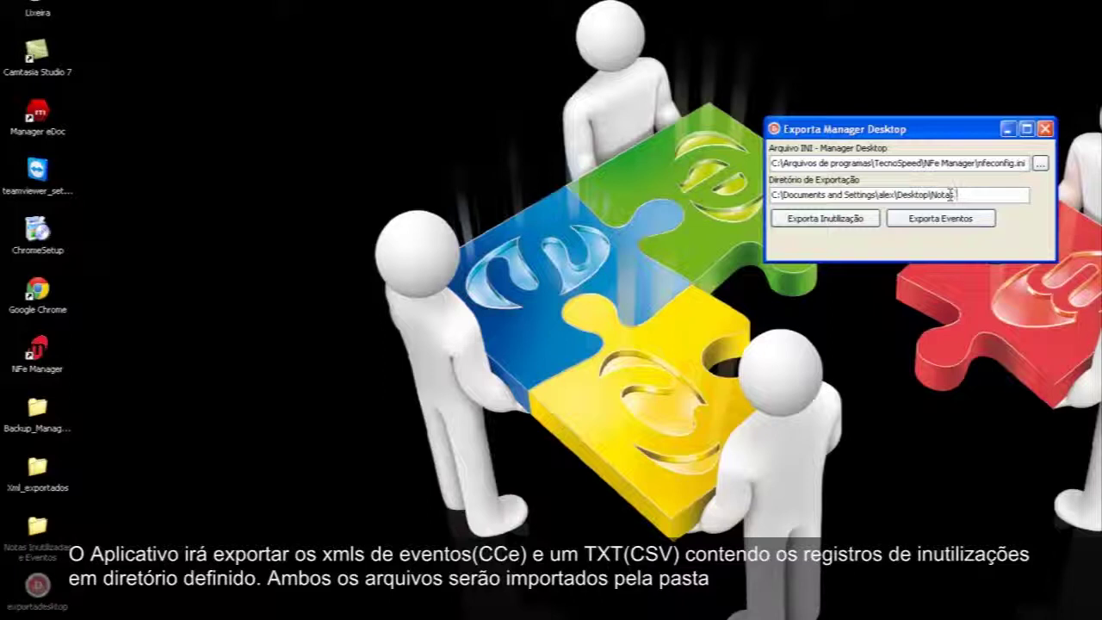
pyautogui.write('nutilizadas e')
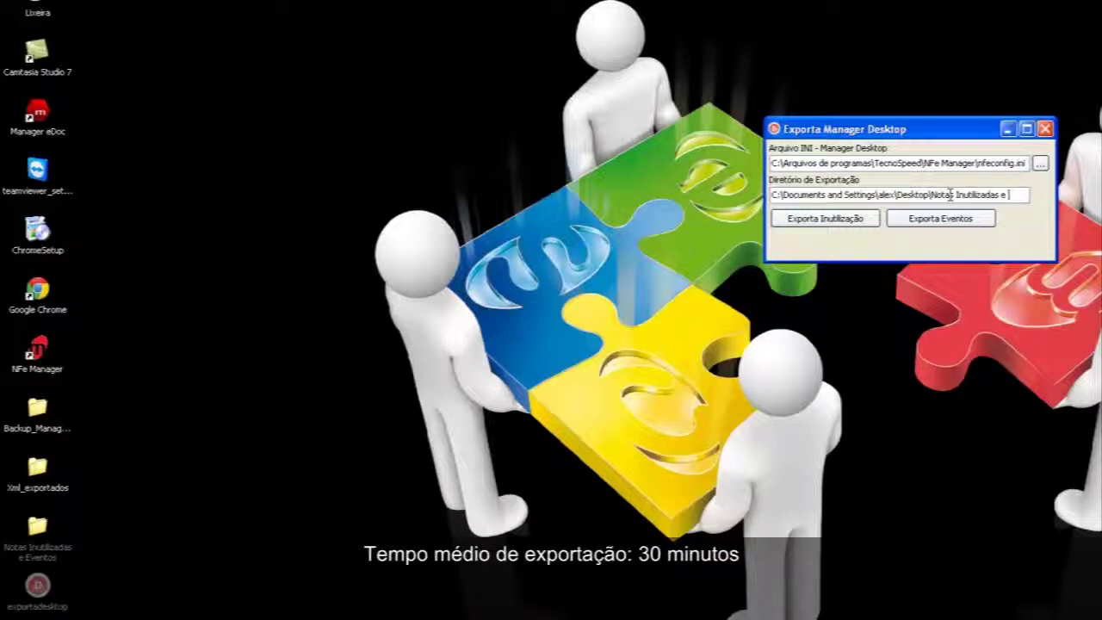
pyautogui.write(' Eventos')
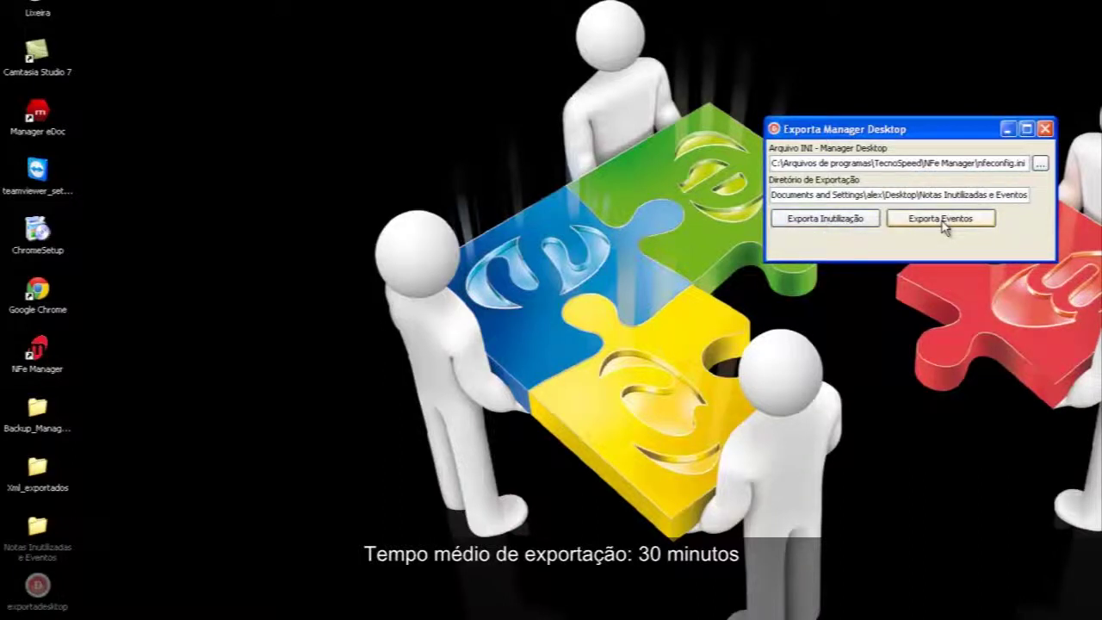
# Step: Export the number voidings (Inutilização) and the events, and check the files in the Notas Inutilizadas e Eventos folder
pyautogui.click(827, 218)
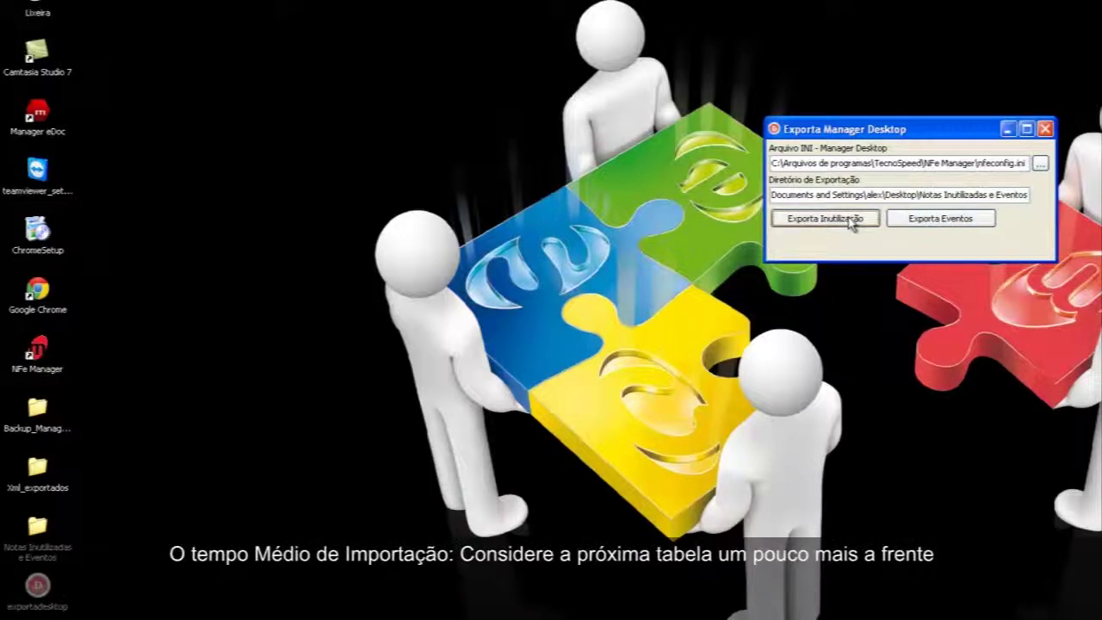
pyautogui.click(930, 223)
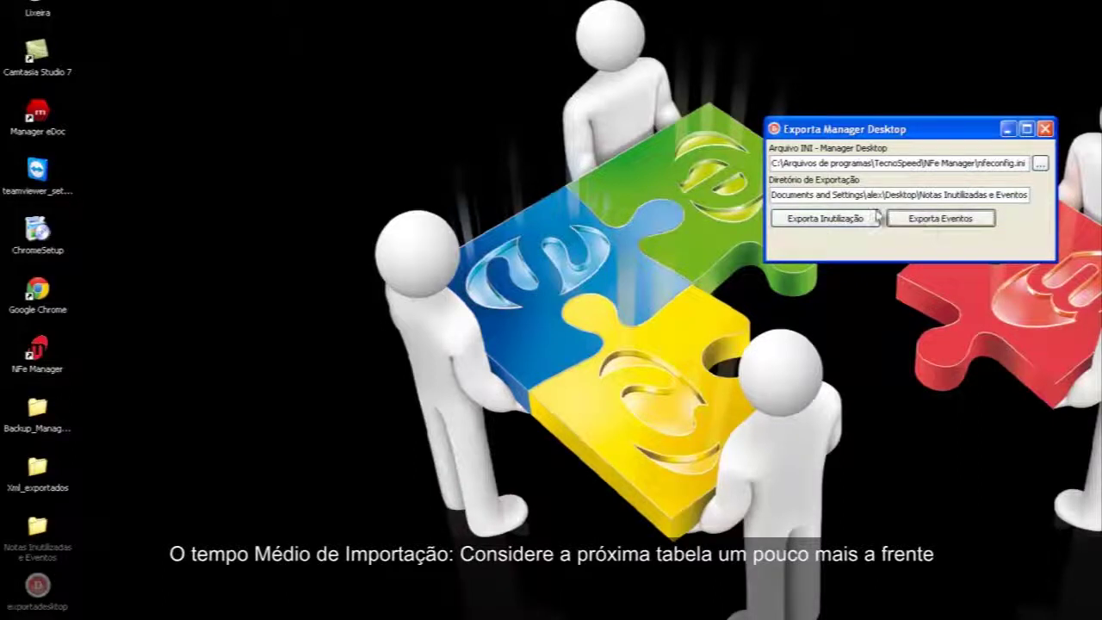
pyautogui.doubleClick(45, 528)
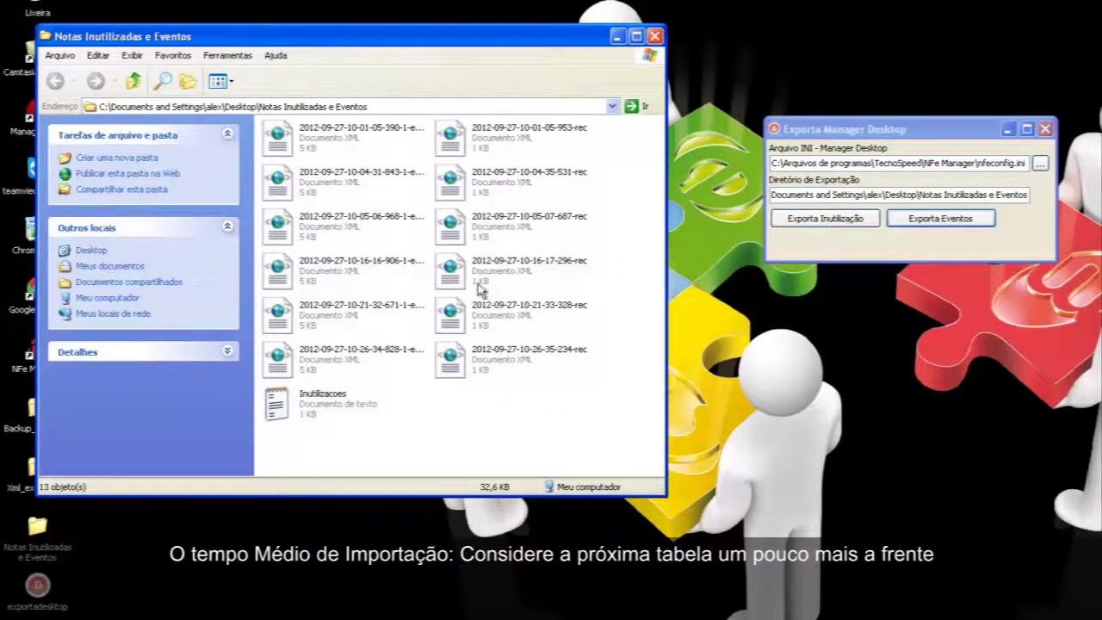
pyautogui.click(653, 37)
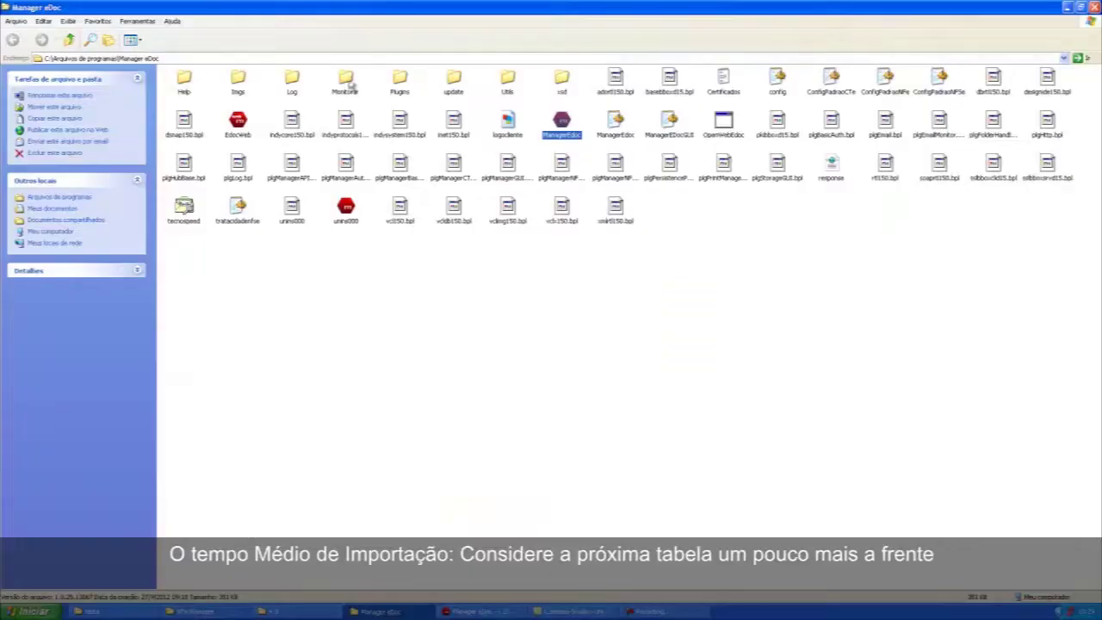
# Step: Paste the copied XML files into the importa folder under Monitorar\edoc\NFe, inside the company's CNPJ folder
pyautogui.doubleClick(351, 84)
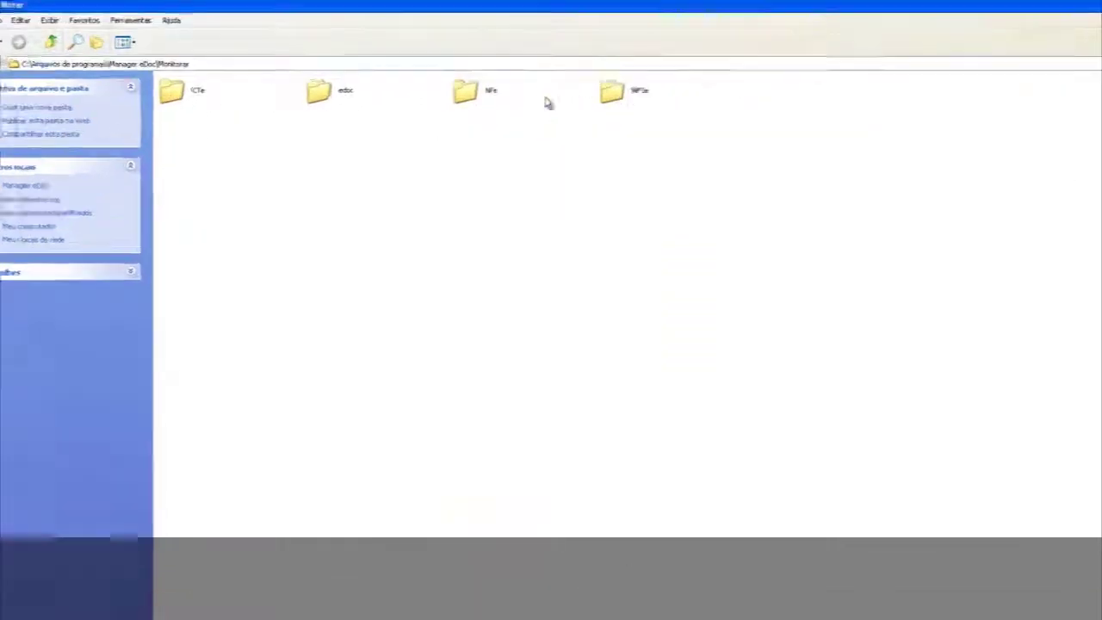
pyautogui.click(405, 114)
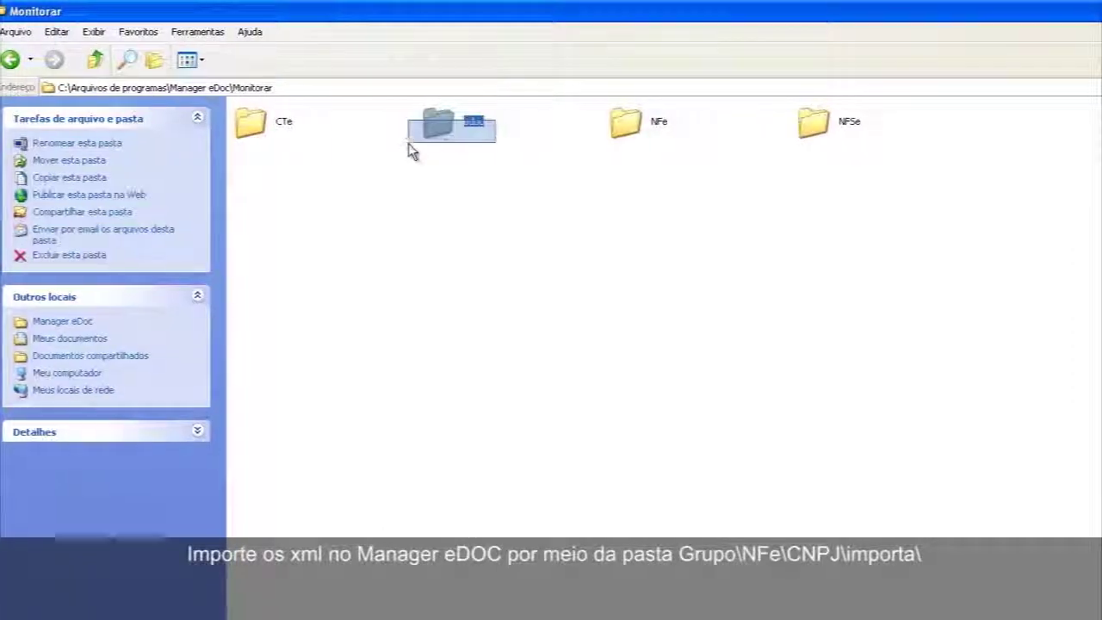
pyautogui.doubleClick(445, 125)
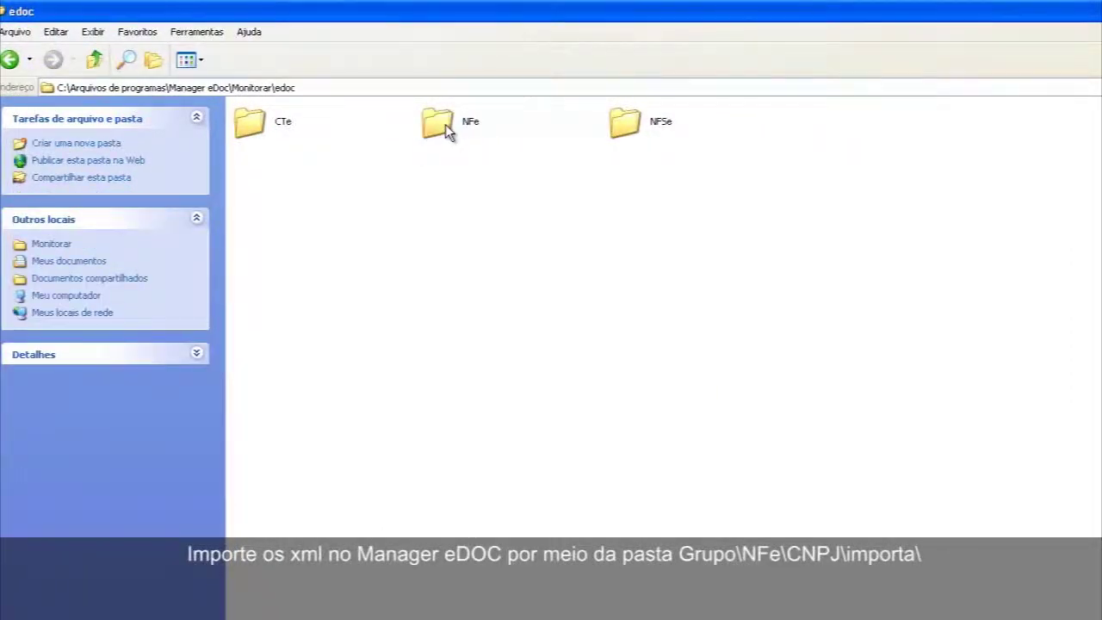
pyautogui.doubleClick(445, 124)
pyautogui.doubleClick(326, 121)
pyautogui.doubleClick(197, 168)
pyautogui.rightClick(315, 212)
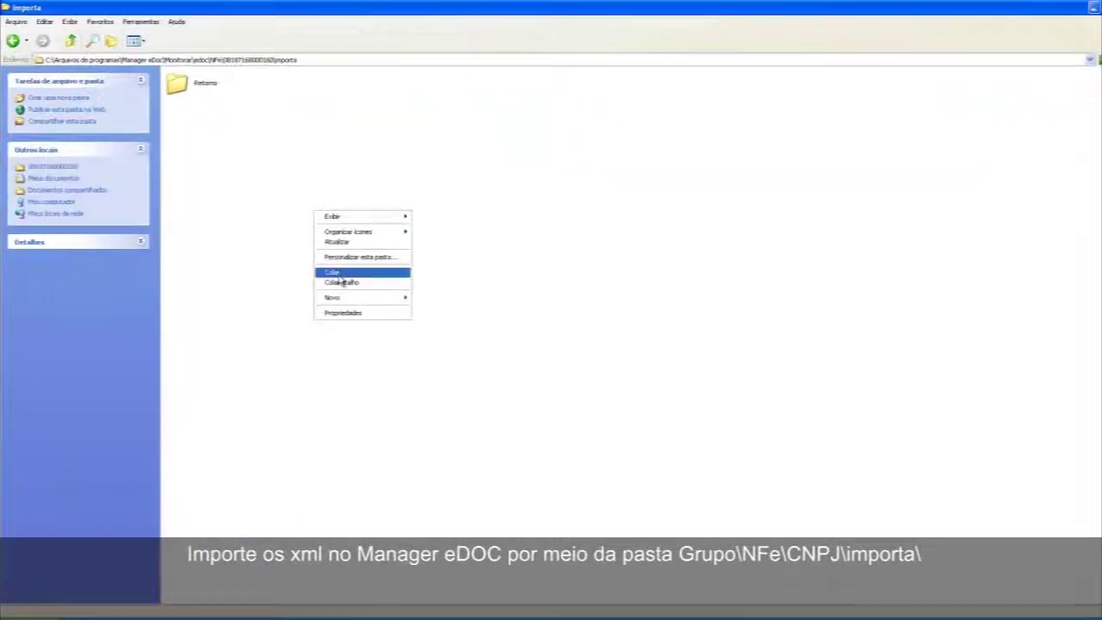
pyautogui.click(339, 274)
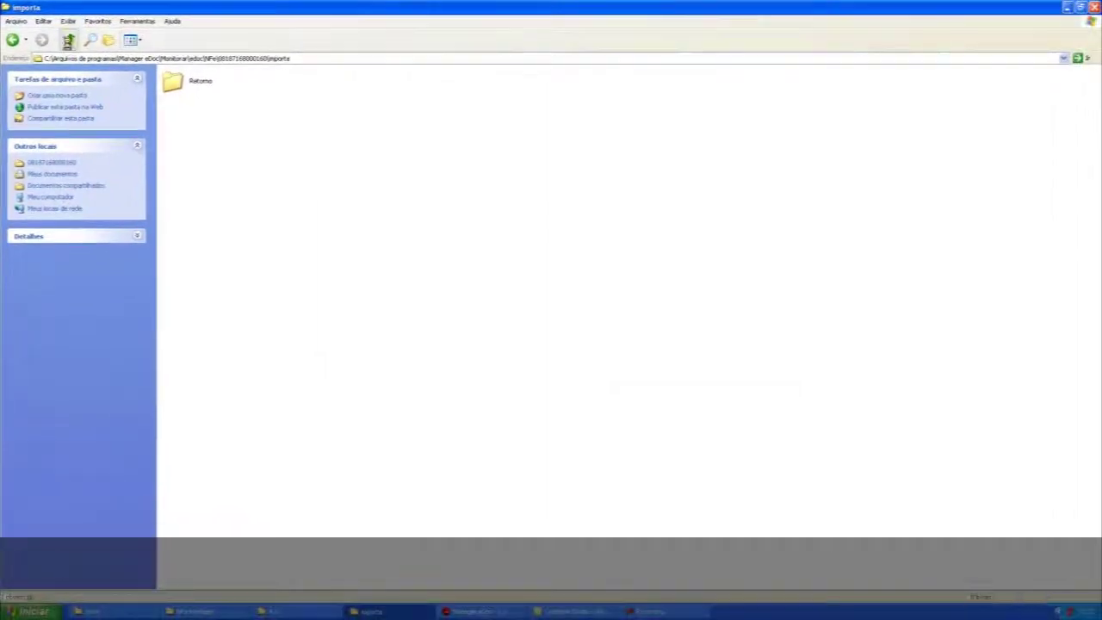
pyautogui.click(68, 41)
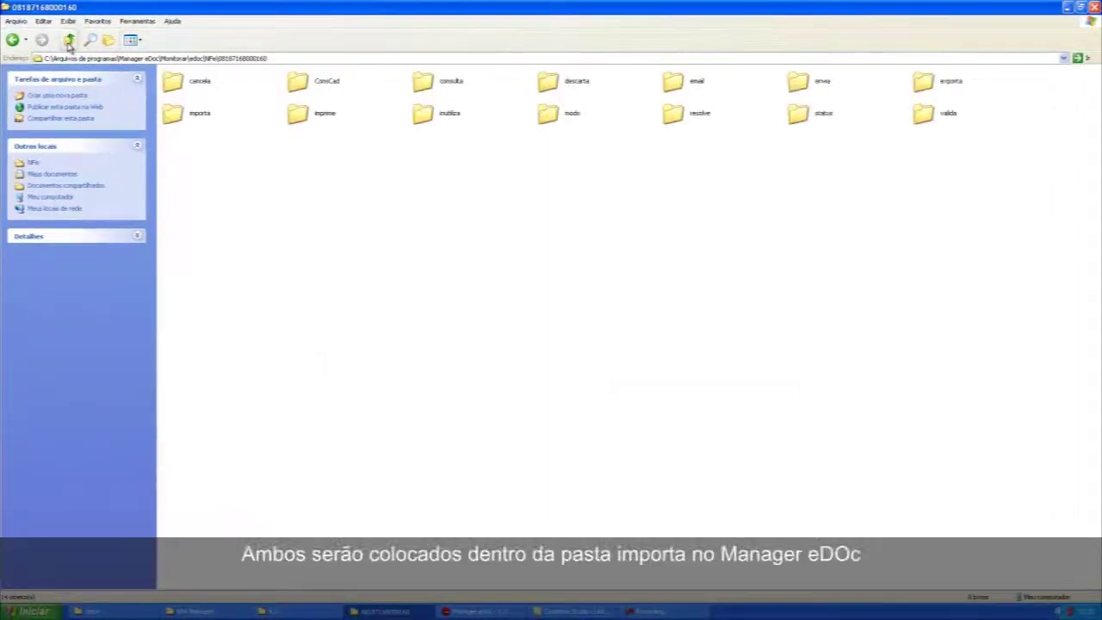
pyautogui.click(13, 40)
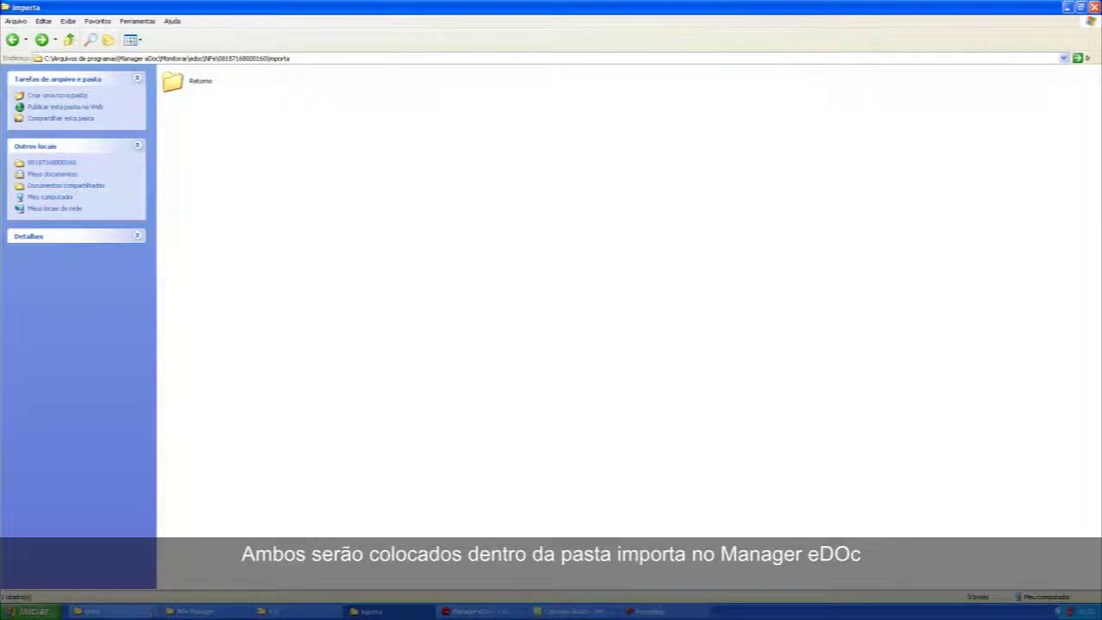
# Step: Copy all files from the desktop folder Notas Inutilizadas e Eventos into the importa folder of Manager eDoc
pyautogui.click(1068, 8)
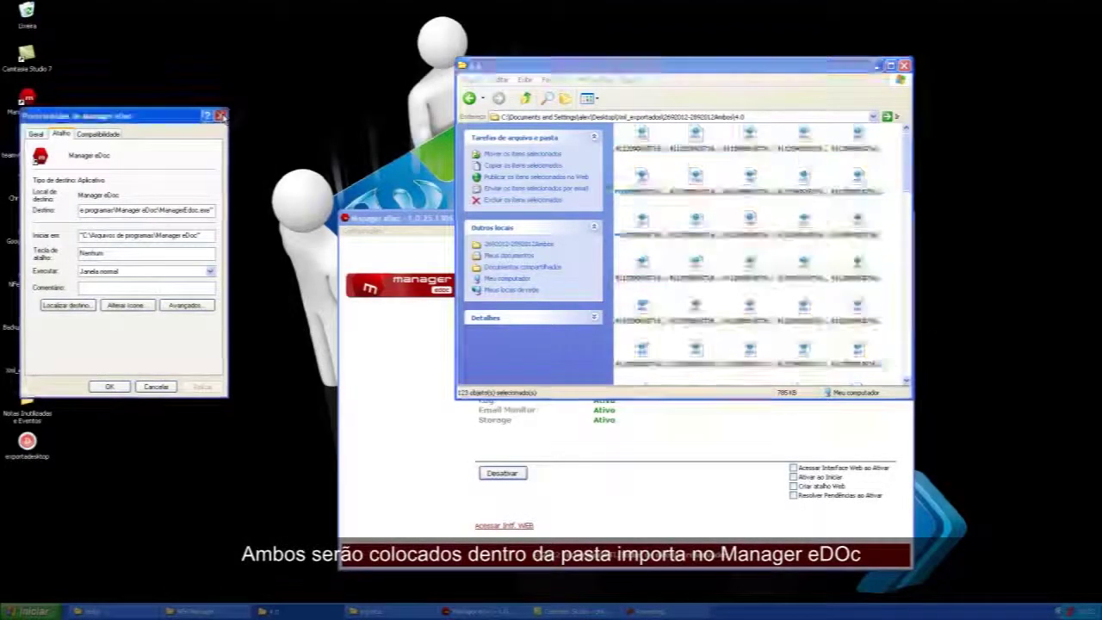
pyautogui.click(221, 116)
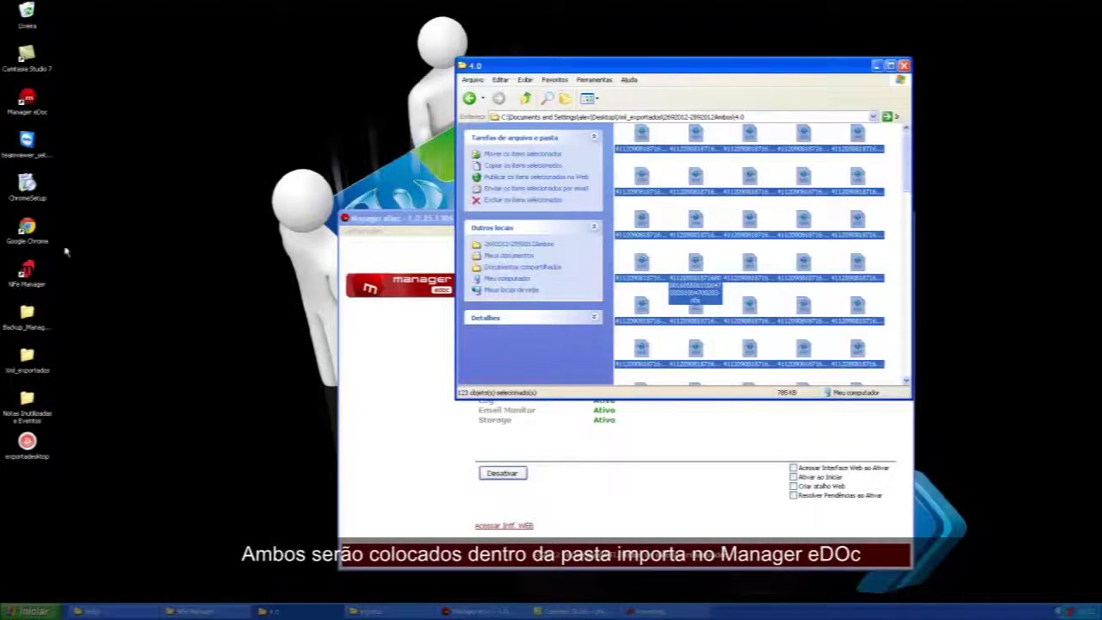
pyautogui.doubleClick(28, 403)
pyautogui.click(245, 311)
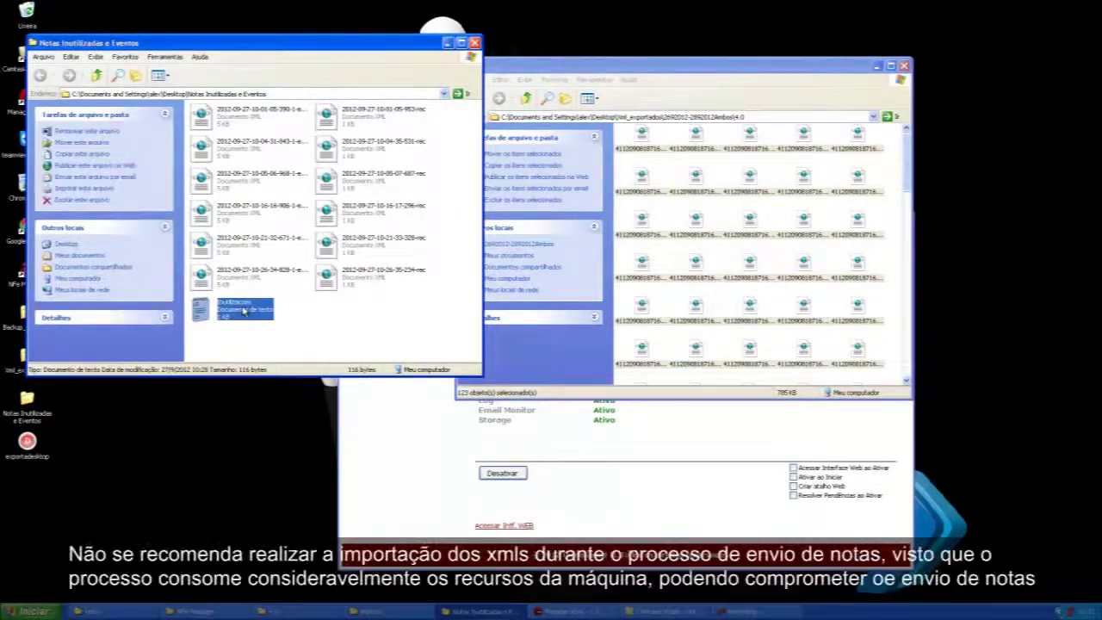
pyautogui.hotkey('ctrl', 'a')
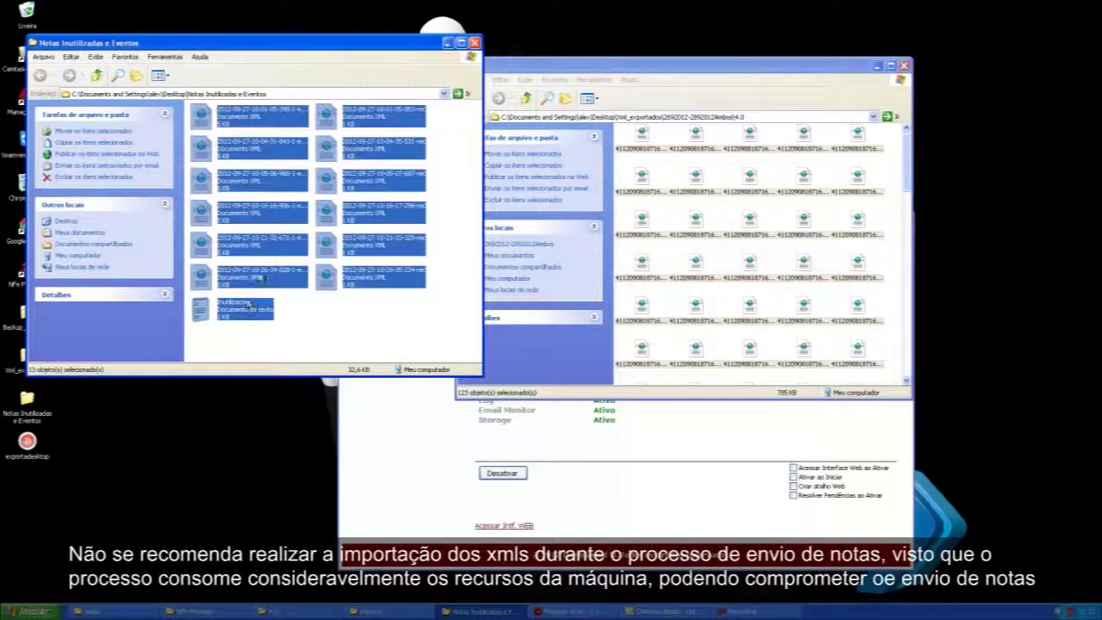
pyautogui.rightClick(261, 270)
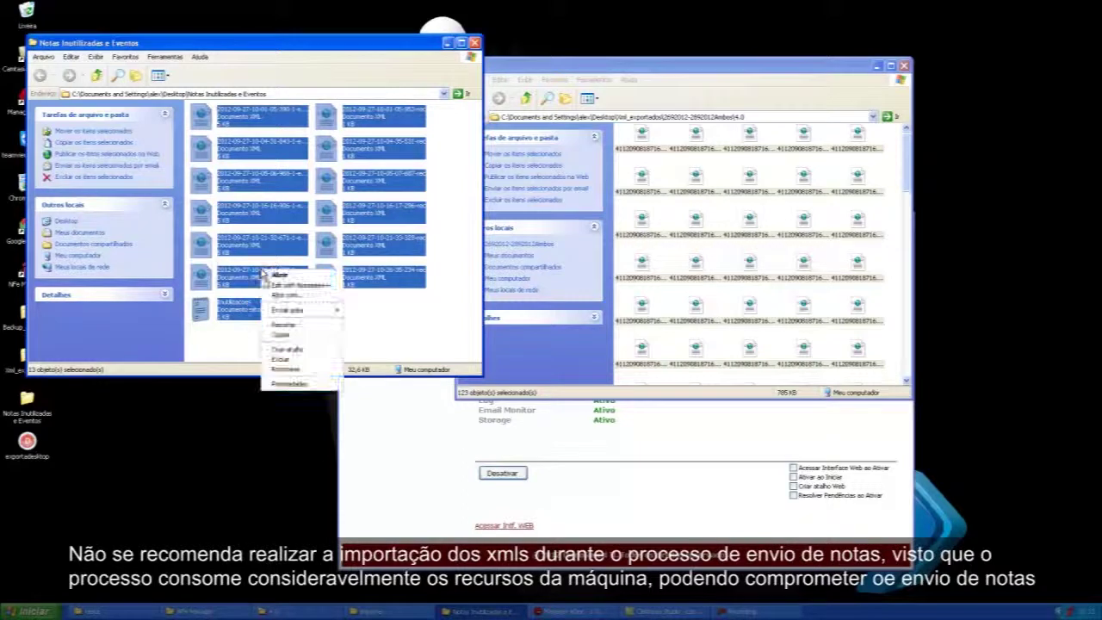
pyautogui.click(300, 336)
pyautogui.click(374, 611)
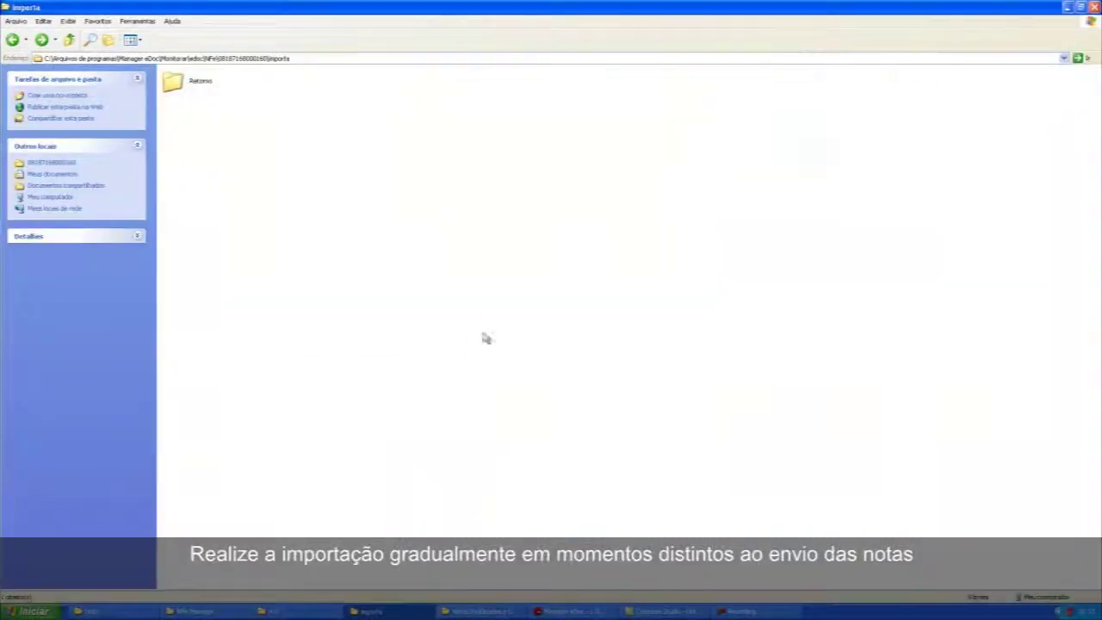
pyautogui.rightClick(385, 255)
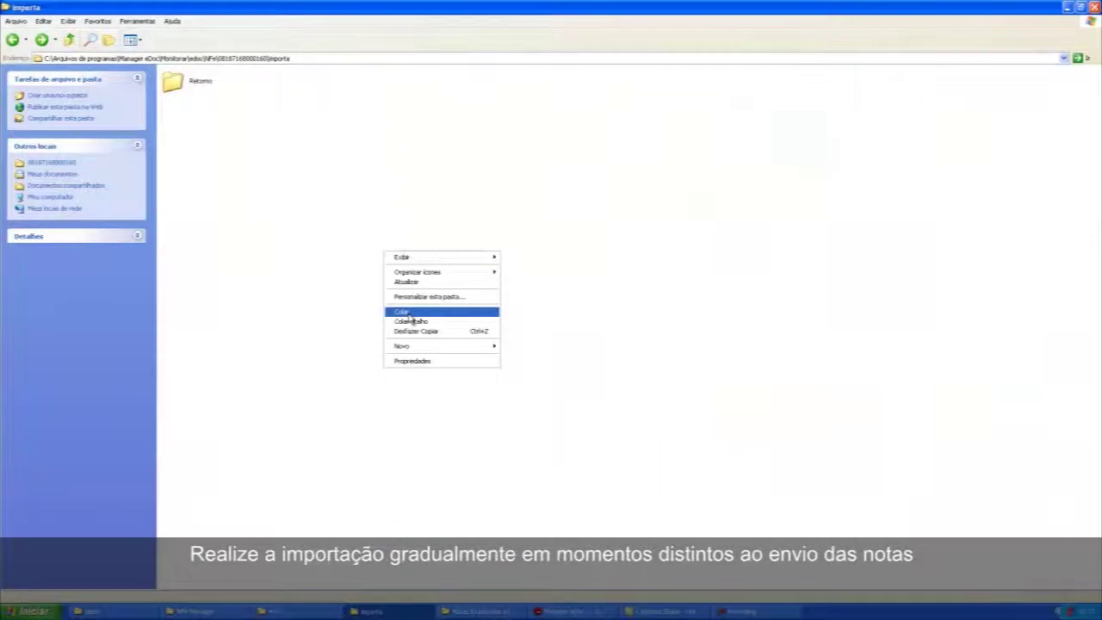
pyautogui.click(410, 312)
pyautogui.click(409, 313)
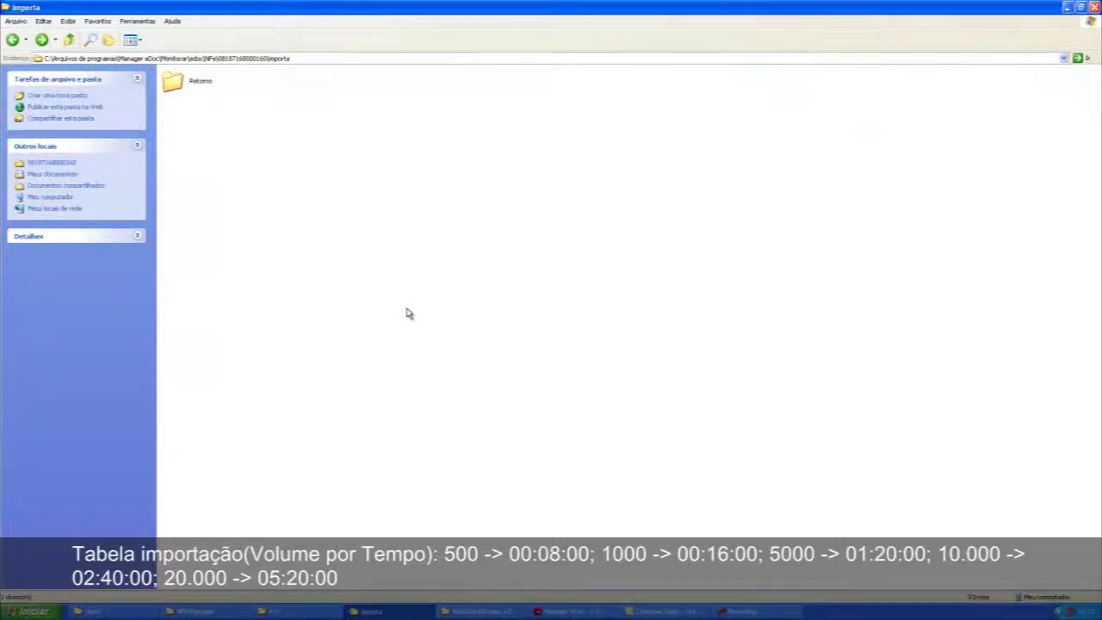
# Step: Switch to Manager eDoc, open its web interface to check the import, and close the Manager eDoc program
pyautogui.click(566, 614)
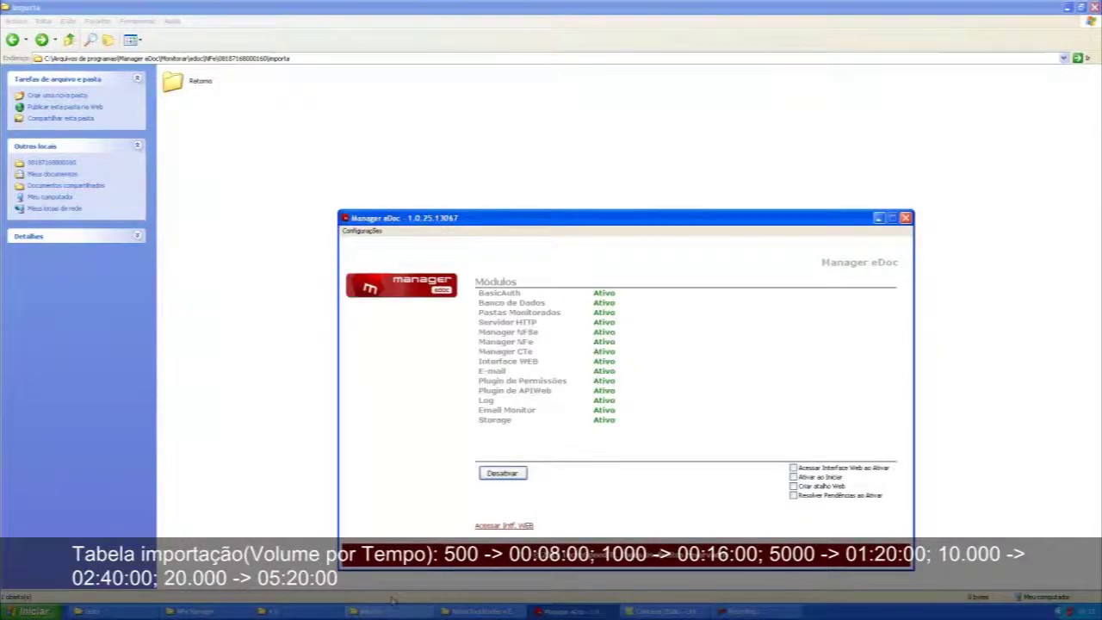
pyautogui.click(525, 526)
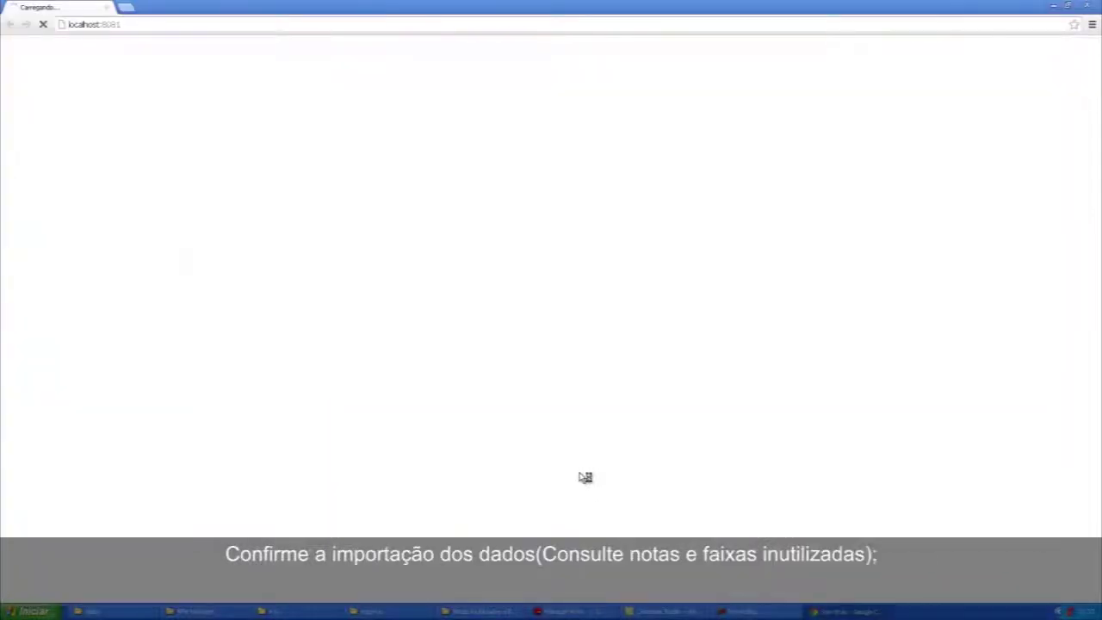
pyautogui.press('Return')
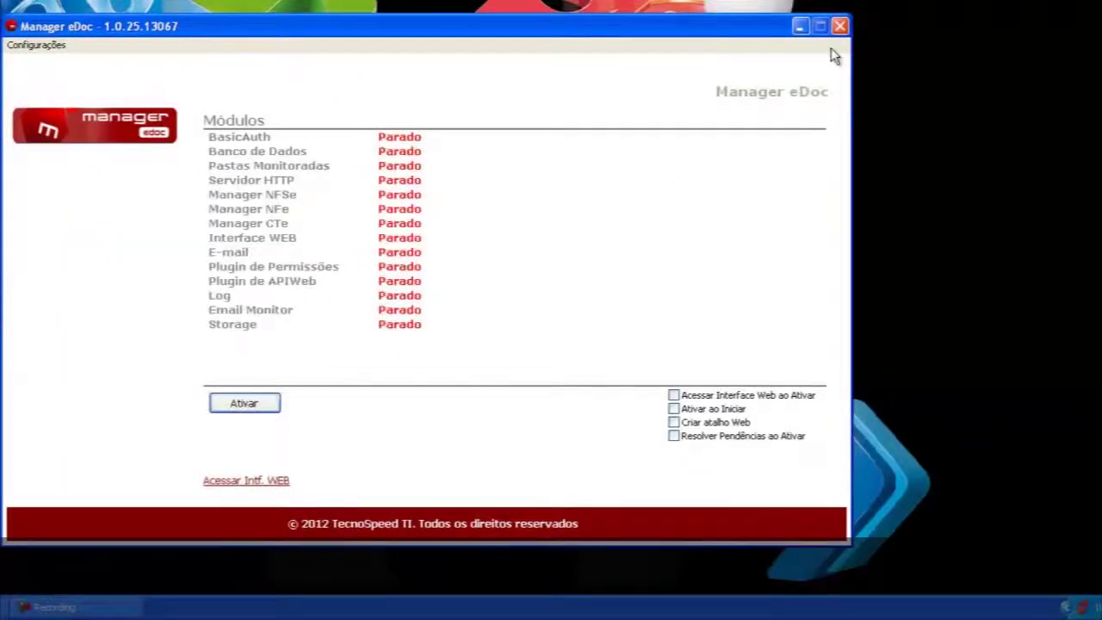
pyautogui.click(841, 25)
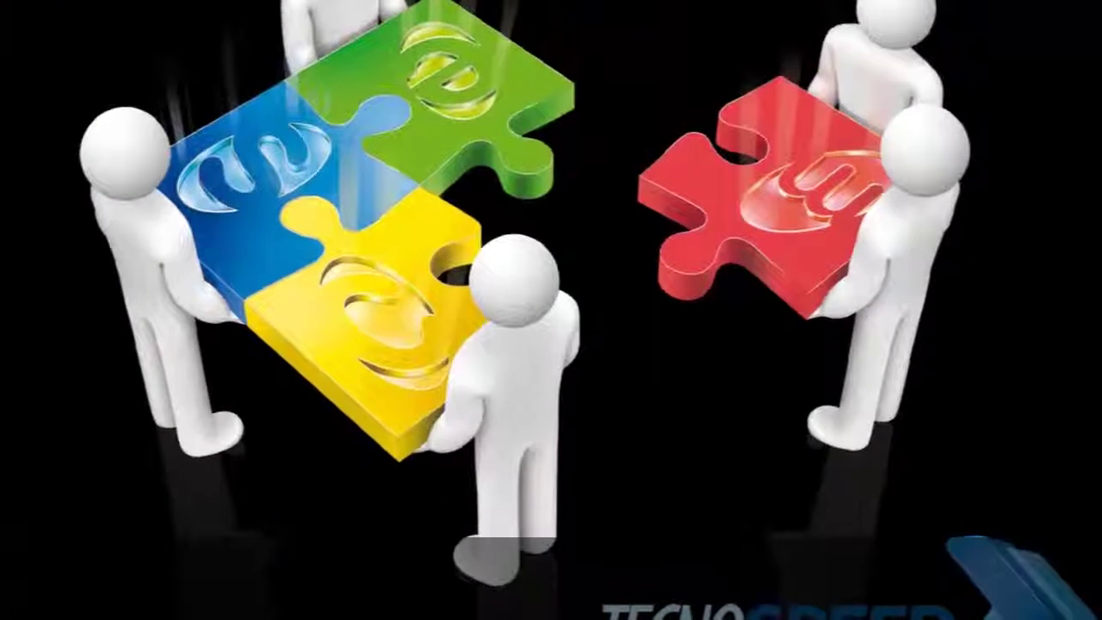